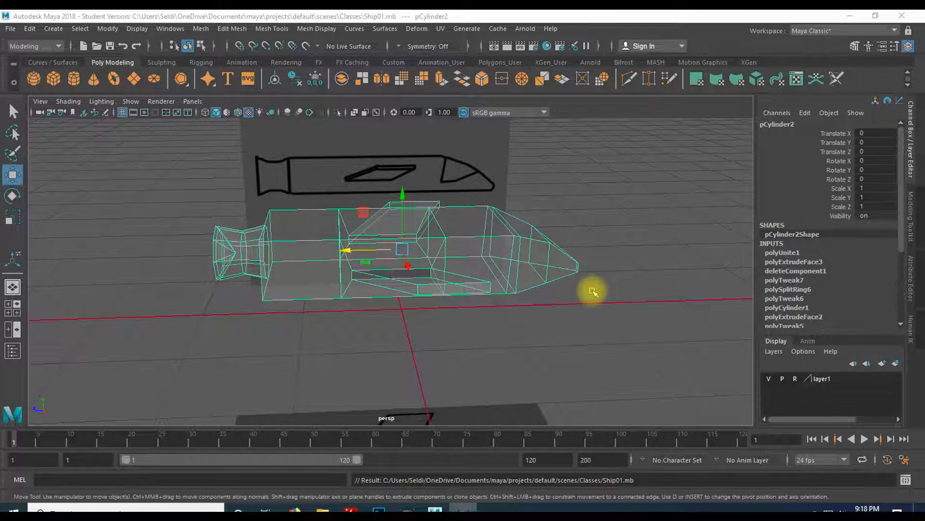
# - Open the UV Editor for the ship mesh and arrange its windows so the whole ship stays visible in the viewport
pyautogui.keyDown('alt'); pyautogui.moveTo(593, 293); pyautogui.dragTo(545, 301); pyautogui.keyUp('alt')
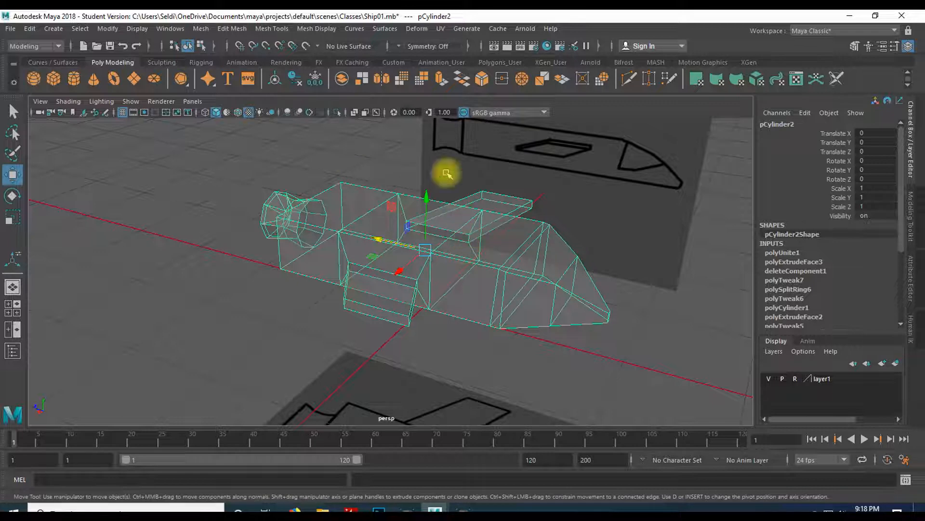
pyautogui.click(441, 29)
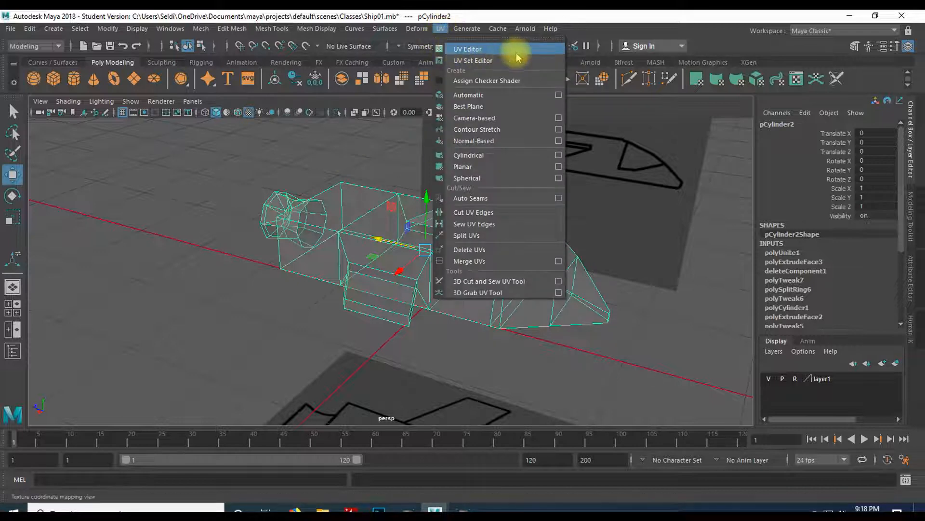
pyautogui.click(489, 53)
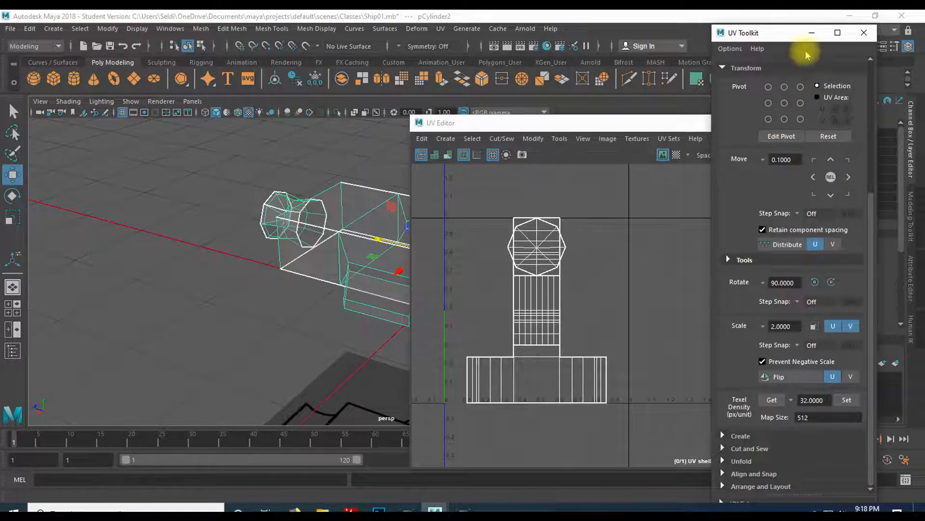
pyautogui.moveTo(783, 35); pyautogui.dragTo(748, 51)
pyautogui.moveTo(573, 124); pyautogui.dragTo(572, 112)
pyautogui.keyDown('alt'); pyautogui.moveTo(328, 273); pyautogui.dragTo(124, 250, button='middle'); pyautogui.keyUp('alt')
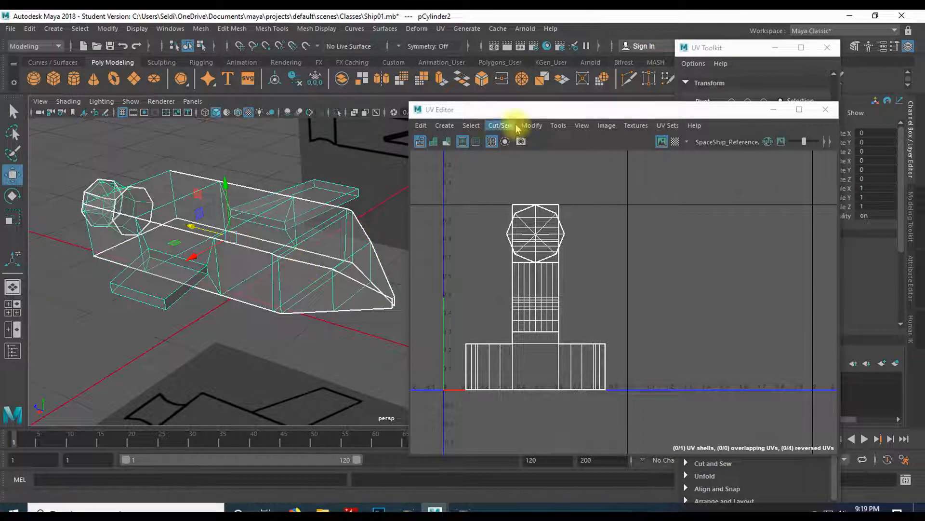
pyautogui.moveTo(512, 113); pyautogui.dragTo(559, 129)
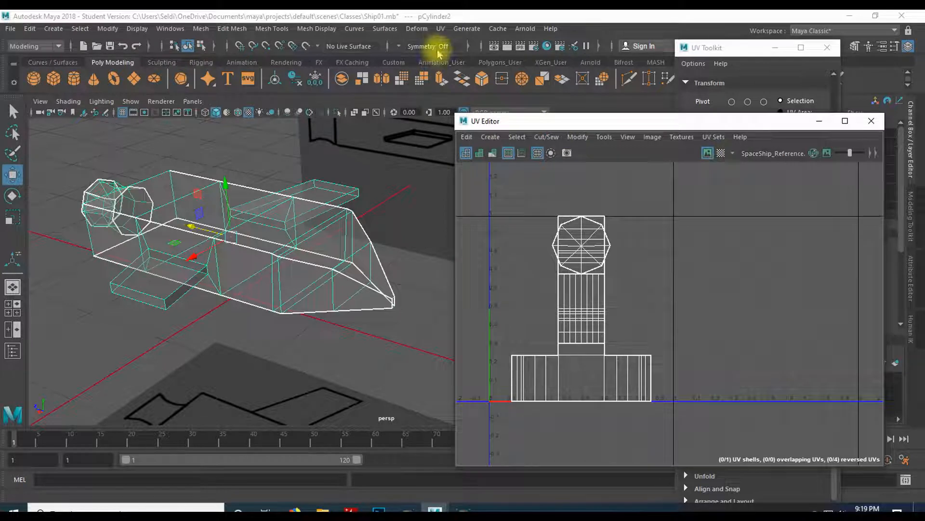
# - Apply a planar UV projection to the ship from the Y axis, fitted to the bounding box, and deselect the result
pyautogui.click(441, 28)
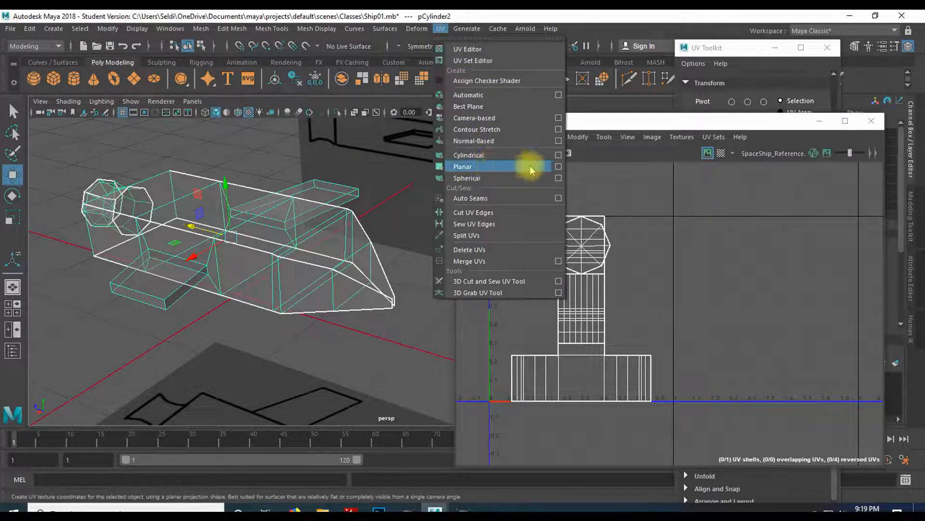
pyautogui.click(558, 168)
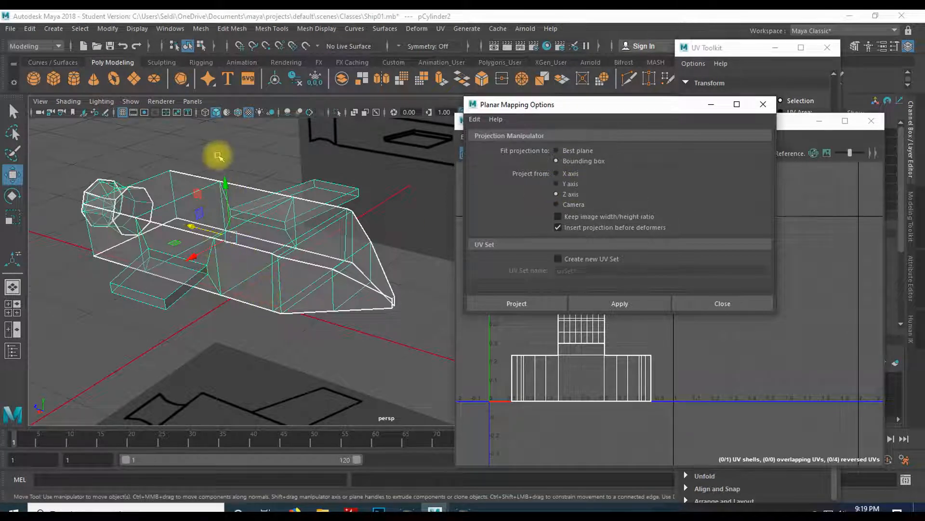
pyautogui.click(561, 184)
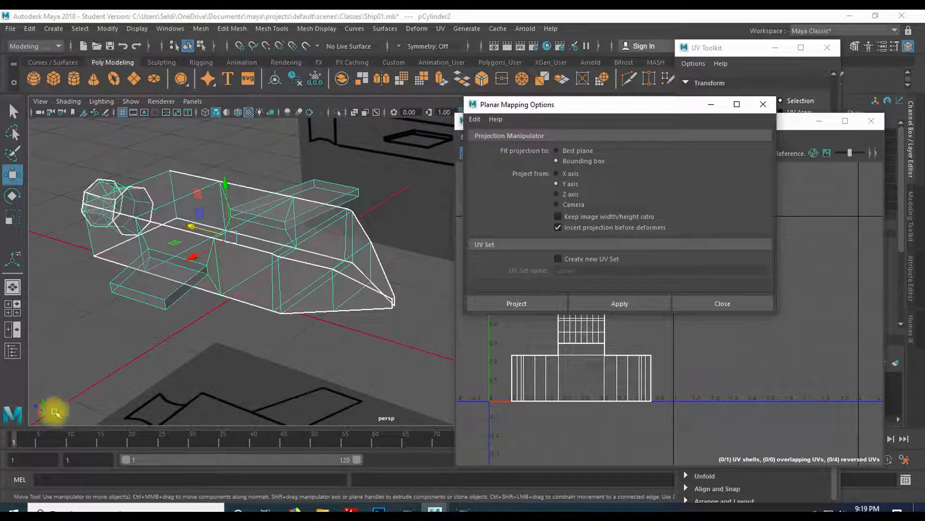
pyautogui.keyDown('alt'); pyautogui.moveTo(106, 362); pyautogui.dragTo(243, 336); pyautogui.keyUp('alt')
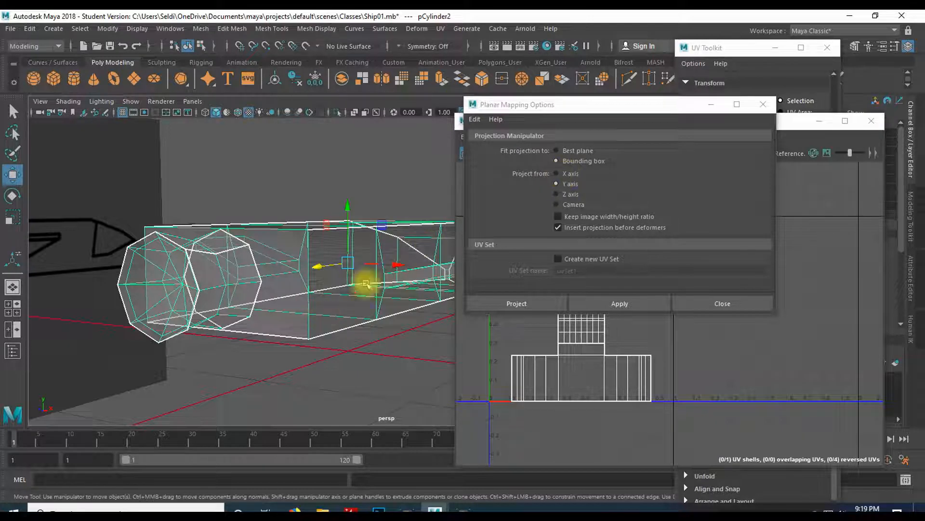
pyautogui.moveTo(219, 293)
pyautogui.keyDown('alt'); pyautogui.mouseDown()
pyautogui.moveTo(193, 328)
pyautogui.moveTo(225, 300)
pyautogui.mouseUp(); pyautogui.keyUp('alt')
pyautogui.keyDown('alt'); pyautogui.moveTo(225, 301); pyautogui.dragTo(166, 286, button='middle'); pyautogui.keyUp('alt')
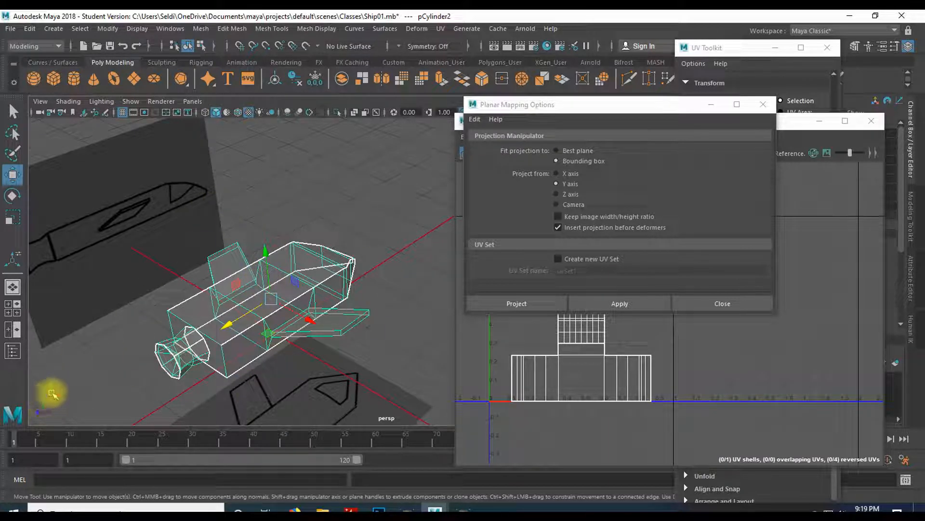
pyautogui.click(596, 302)
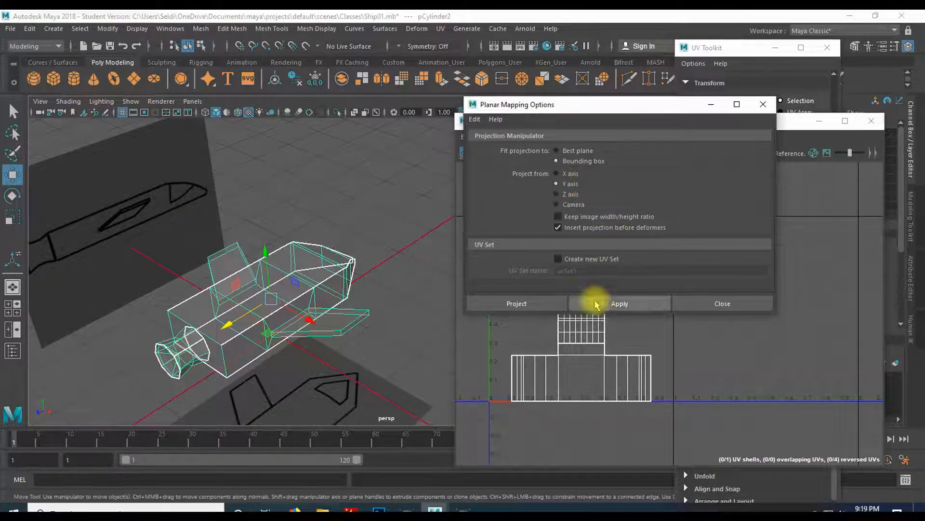
pyautogui.click(713, 307)
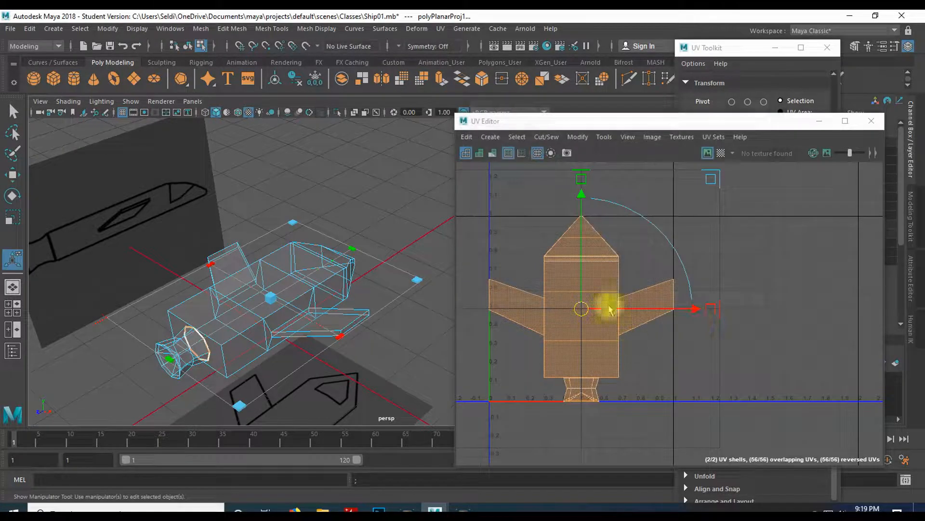
pyautogui.click(530, 245)
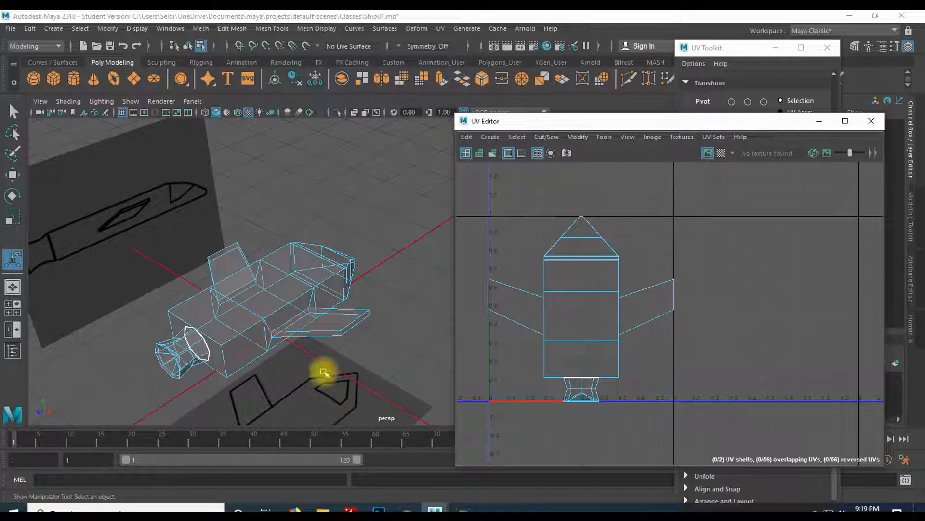
# - Switch the ship to edge selection and select the edges around the root of one wing
pyautogui.scroll(2, 331, 346)
pyautogui.scroll(2, 331, 348)
pyautogui.keyDown('alt'); pyautogui.moveTo(221, 345); pyautogui.dragTo(297, 273, button='middle'); pyautogui.keyUp('alt')
pyautogui.scroll(3, 334, 294)
pyautogui.keyDown('alt'); pyautogui.moveTo(225, 304); pyautogui.dragTo(291, 297, button='middle'); pyautogui.keyUp('alt')
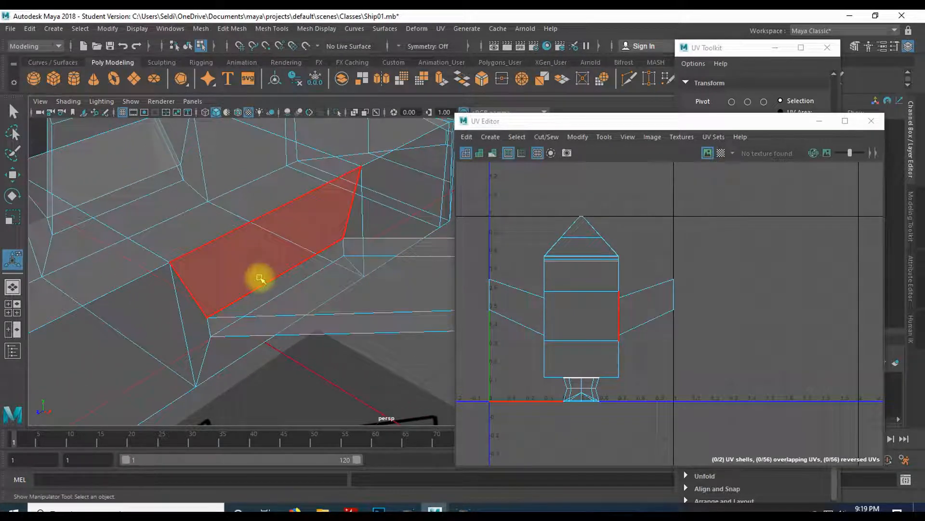
pyautogui.moveTo(261, 278); pyautogui.dragTo(260, 164, button='right')
pyautogui.click(262, 283)
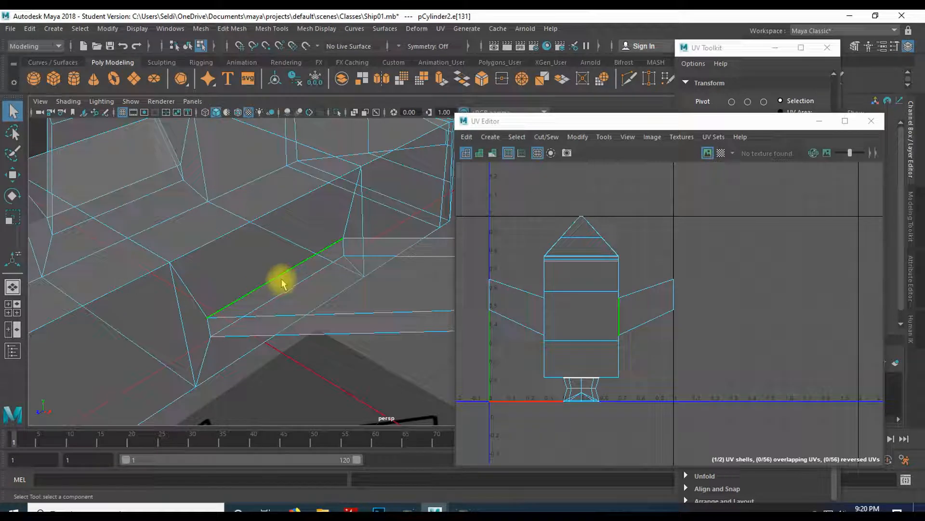
pyautogui.keyDown('shift'); pyautogui.click(209, 332); pyautogui.keyUp('shift')
pyautogui.keyDown('alt'); pyautogui.moveTo(250, 344); pyautogui.dragTo(204, 258); pyautogui.keyUp('alt')
pyautogui.keyDown('alt'); pyautogui.moveTo(204, 258); pyautogui.dragTo(224, 410, button='middle'); pyautogui.keyUp('alt')
pyautogui.keyDown('shift'); pyautogui.click(227, 284); pyautogui.keyUp('shift')
pyautogui.moveTo(287, 322)
pyautogui.keyDown('alt'); pyautogui.mouseDown()
pyautogui.moveTo(190, 333)
pyautogui.moveTo(234, 300)
pyautogui.moveTo(175, 326)
pyautogui.moveTo(306, 275)
pyautogui.moveTo(384, 296)
pyautogui.moveTo(407, 312)
pyautogui.moveTo(285, 304)
pyautogui.mouseUp(); pyautogui.keyUp('alt')
pyautogui.keyDown('shift'); pyautogui.click(240, 294); pyautogui.keyUp('shift')
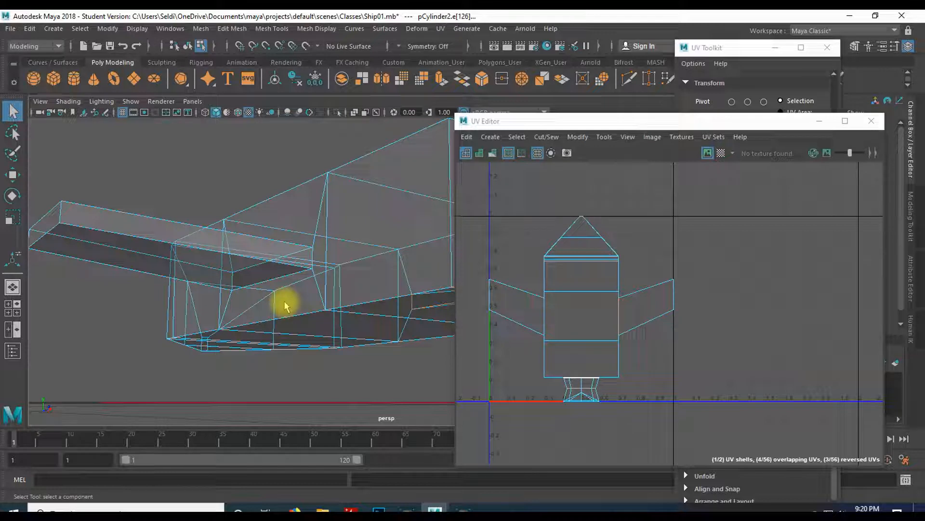
# - Select the eight edges where both wings join the ship's hull
pyautogui.click(283, 275)
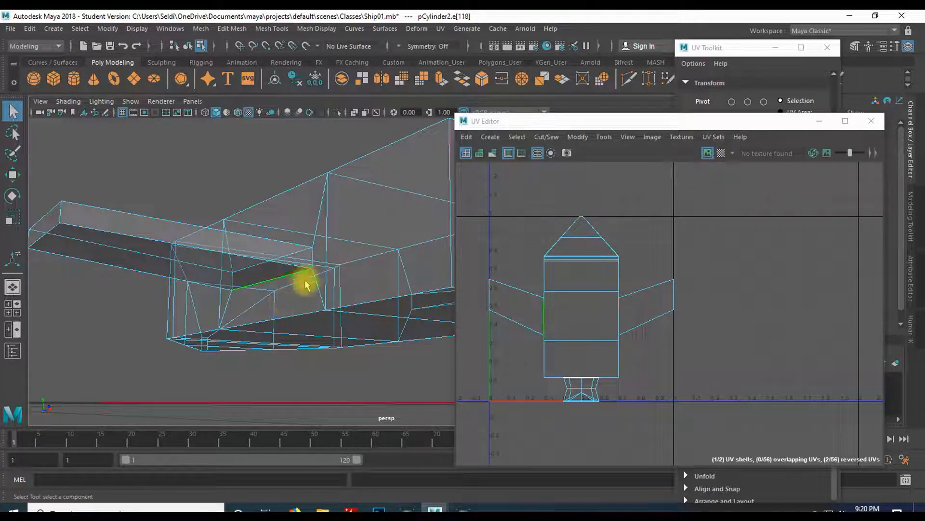
pyautogui.keyDown('alt'); pyautogui.moveTo(357, 299); pyautogui.dragTo(285, 295); pyautogui.keyUp('alt')
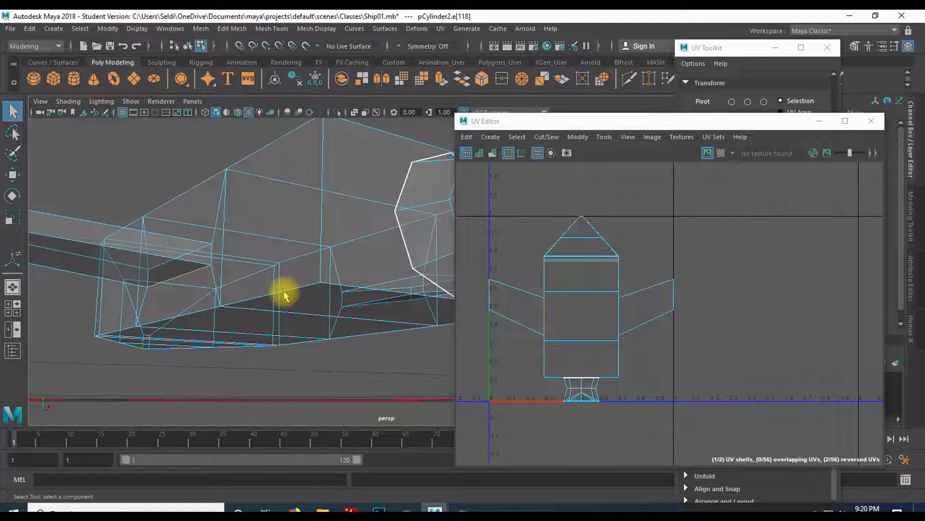
pyautogui.doubleClick(180, 278)
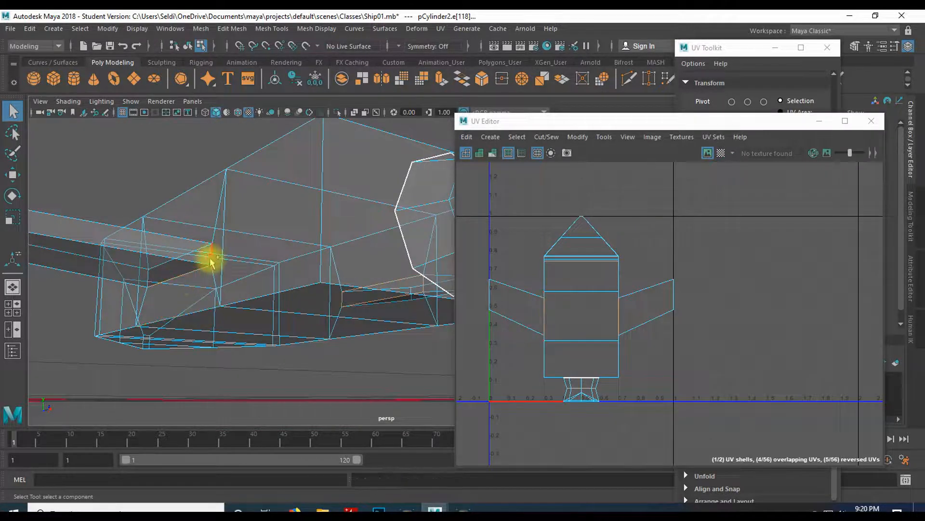
pyautogui.keyDown('alt'); pyautogui.moveTo(193, 316); pyautogui.dragTo(221, 268); pyautogui.keyUp('alt')
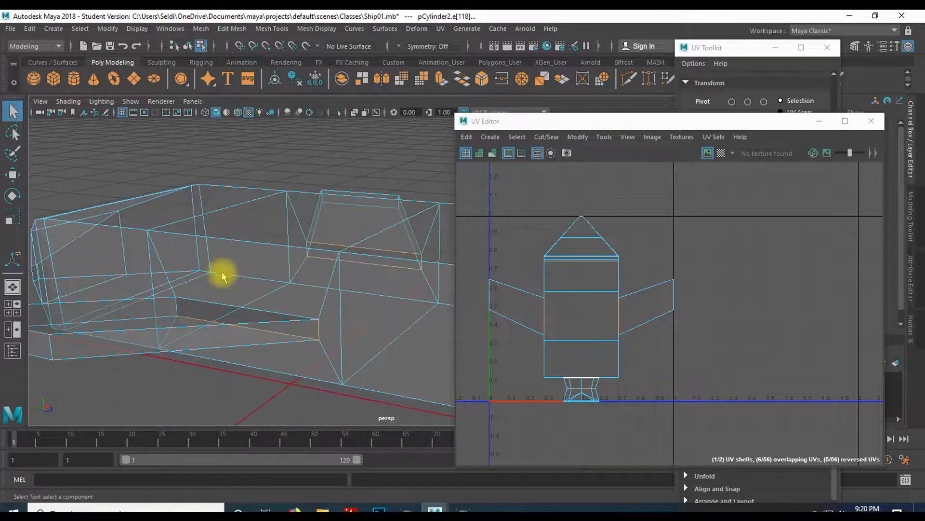
pyautogui.keyDown('alt'); pyautogui.moveTo(230, 304); pyautogui.dragTo(392, 268); pyautogui.keyUp('alt')
pyautogui.click(424, 288)
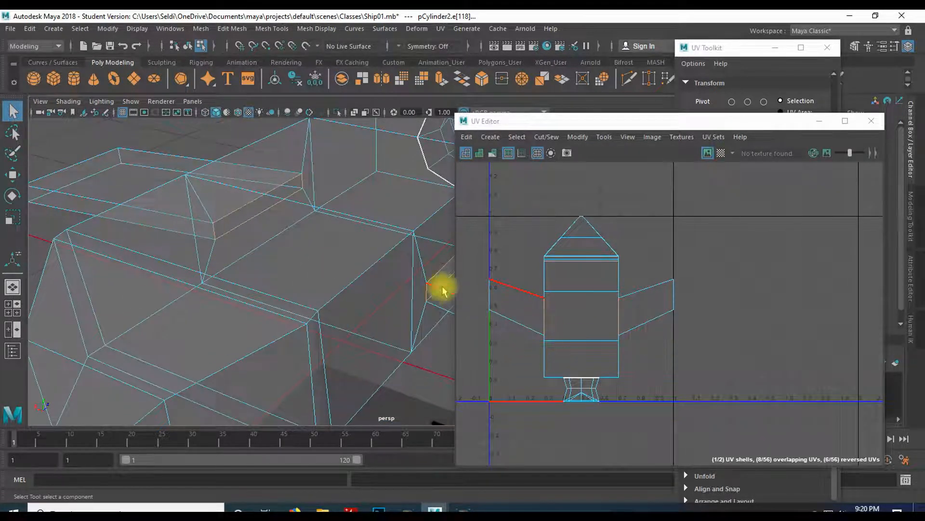
pyautogui.scroll(-3, 434, 289)
pyautogui.moveTo(296, 243)
pyautogui.keyDown('alt'); pyautogui.mouseDown()
pyautogui.moveTo(306, 217)
pyautogui.moveTo(313, 248)
pyautogui.mouseUp(); pyautogui.keyUp('alt')
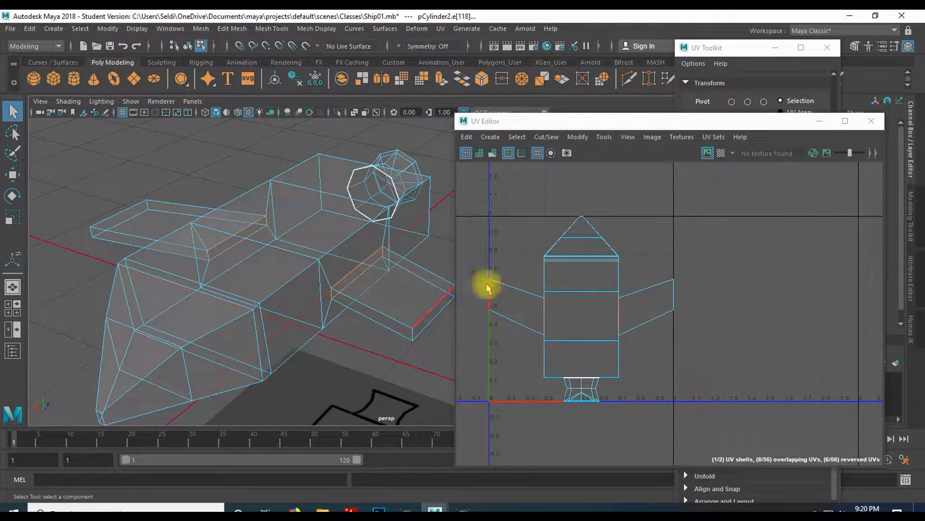
# - Cut the UVs along the selected wing-root edges with the UV Toolkit's Cut command
pyautogui.moveTo(535, 120); pyautogui.dragTo(503, 109)
pyautogui.click(735, 52)
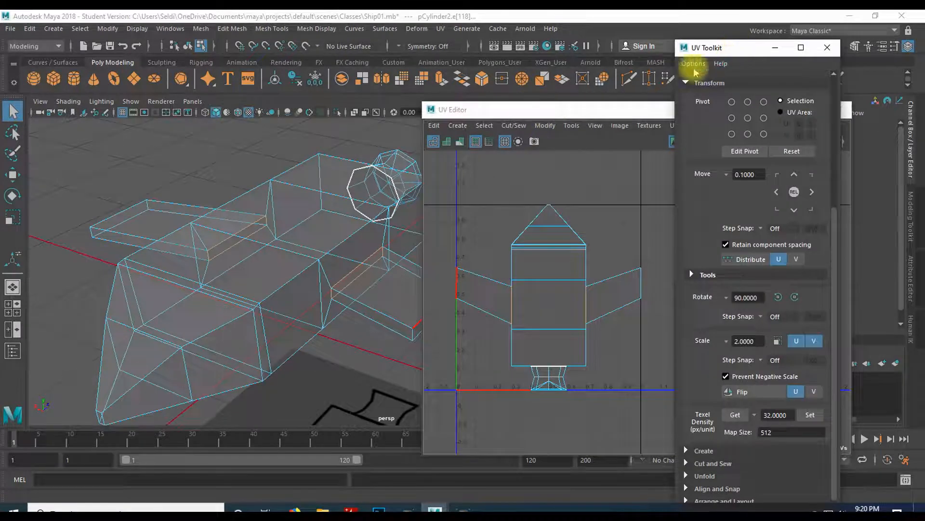
pyautogui.click(685, 83)
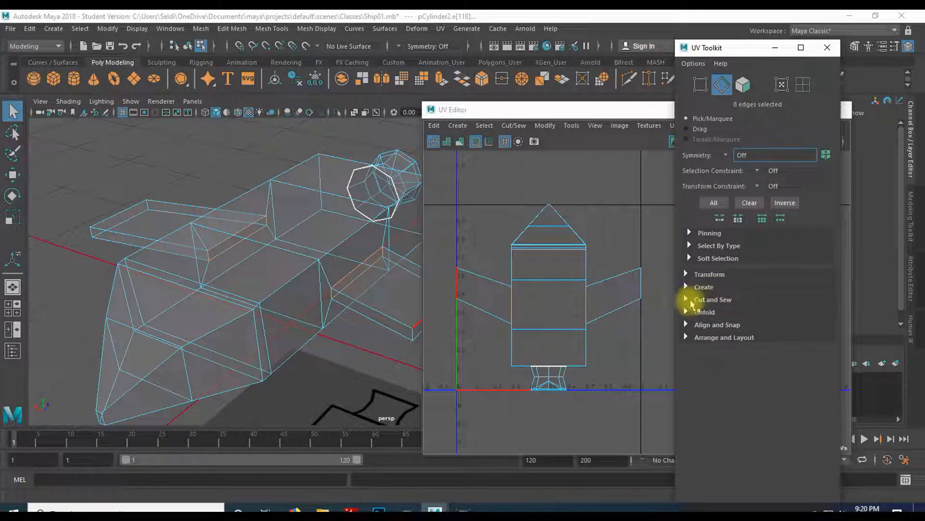
pyautogui.click(690, 300)
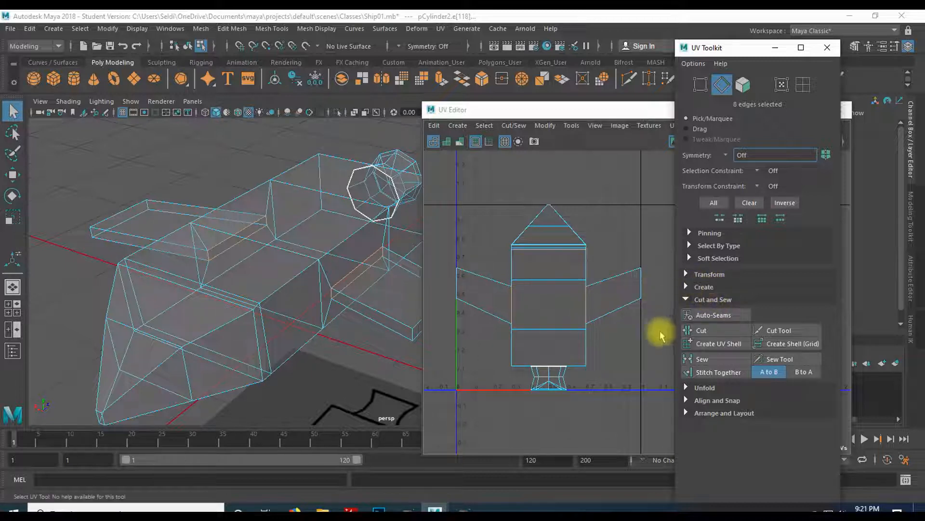
pyautogui.click(714, 334)
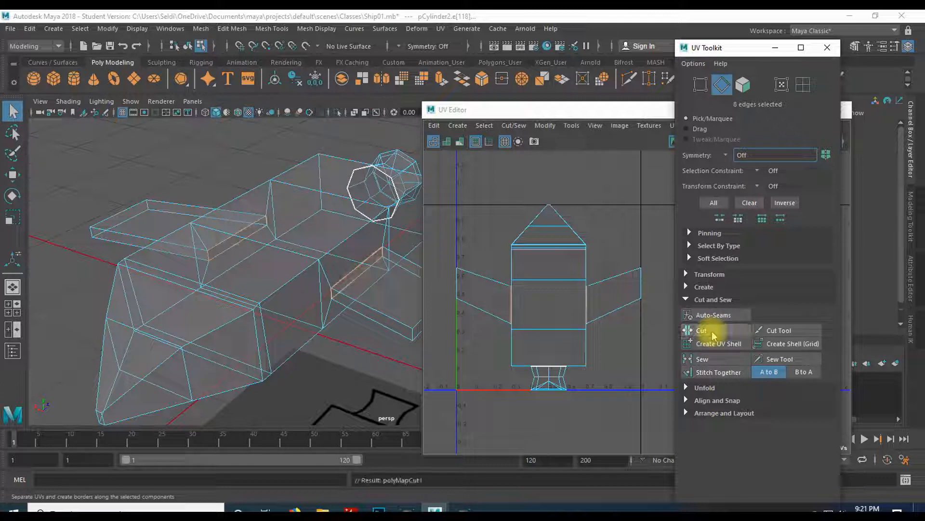
# - Move both wing UV shells away from the hull to just outside the 0–1 UV tile, one above the other, and deselect them
pyautogui.moveTo(602, 292); pyautogui.dragTo(640, 289, button='right')
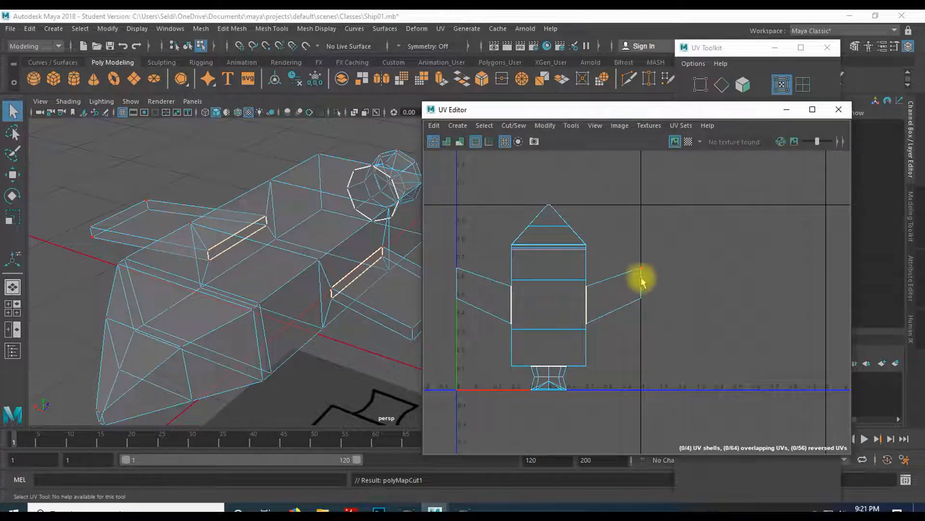
pyautogui.click(641, 276)
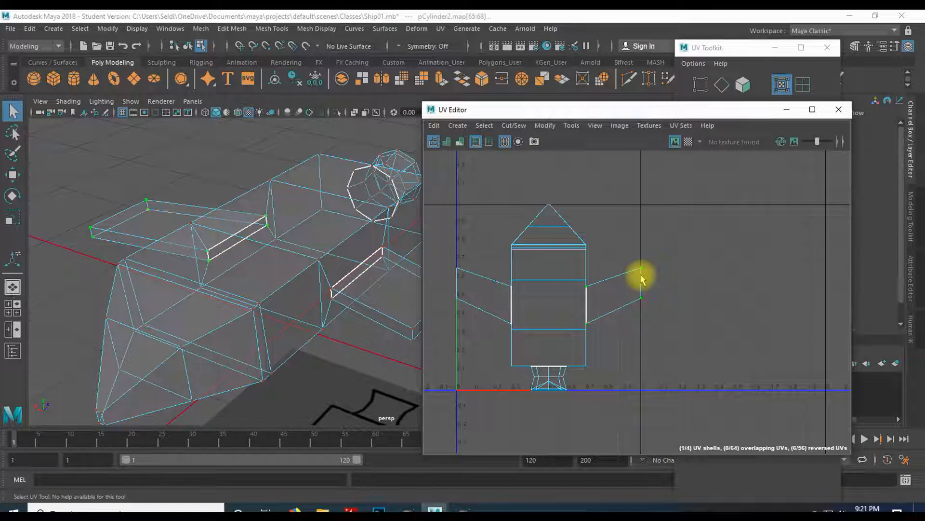
pyautogui.moveTo(611, 294); pyautogui.dragTo(669, 272)
pyautogui.click(494, 295)
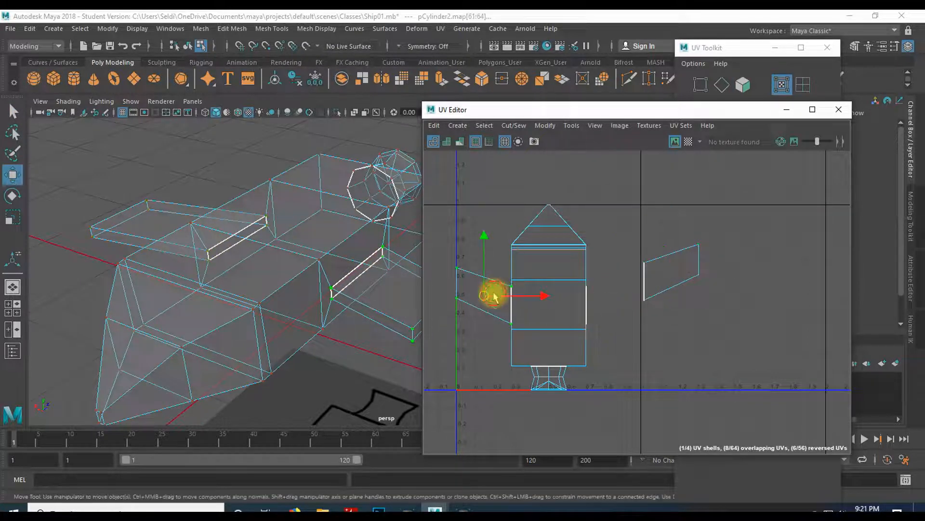
pyautogui.moveTo(484, 299); pyautogui.dragTo(674, 340)
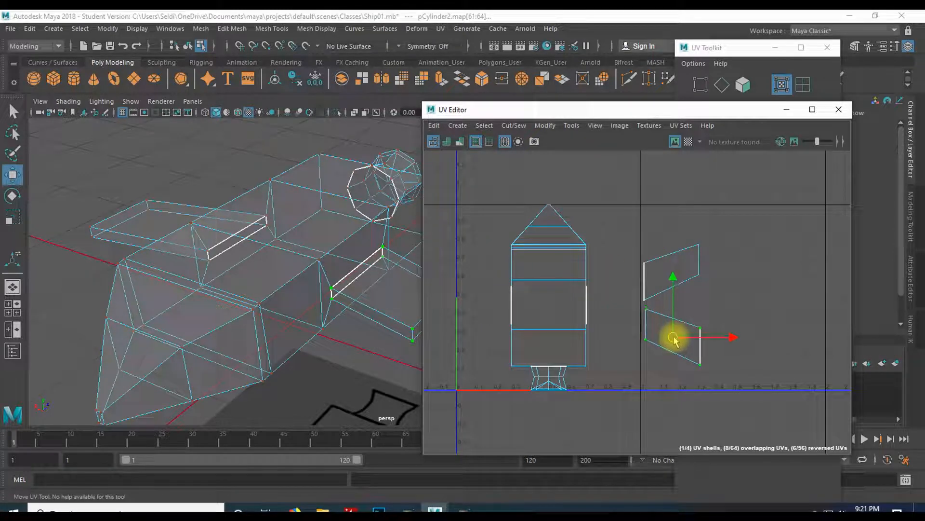
pyautogui.click(630, 261)
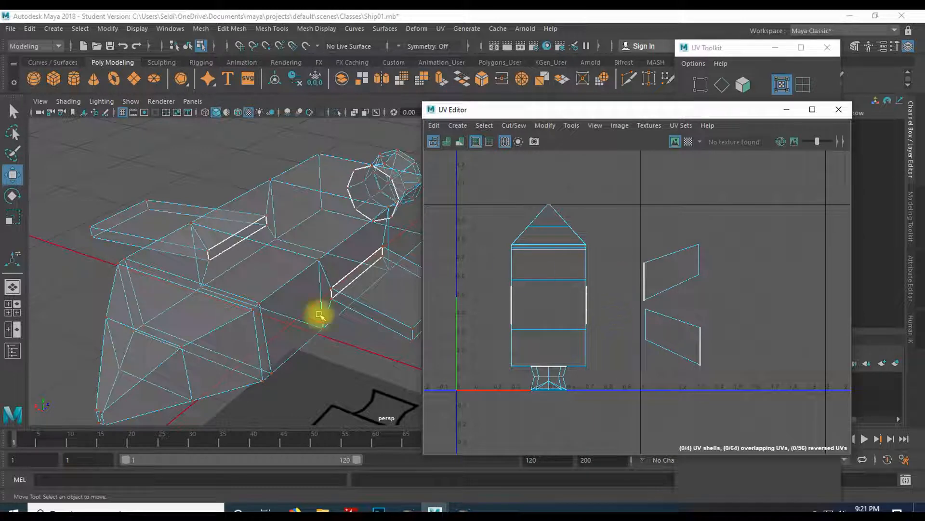
# - Turn the view to the ship's rear and minimize the UV Toolkit and UV Editor windows
pyautogui.keyDown('alt'); pyautogui.moveTo(337, 314); pyautogui.dragTo(395, 302); pyautogui.keyUp('alt')
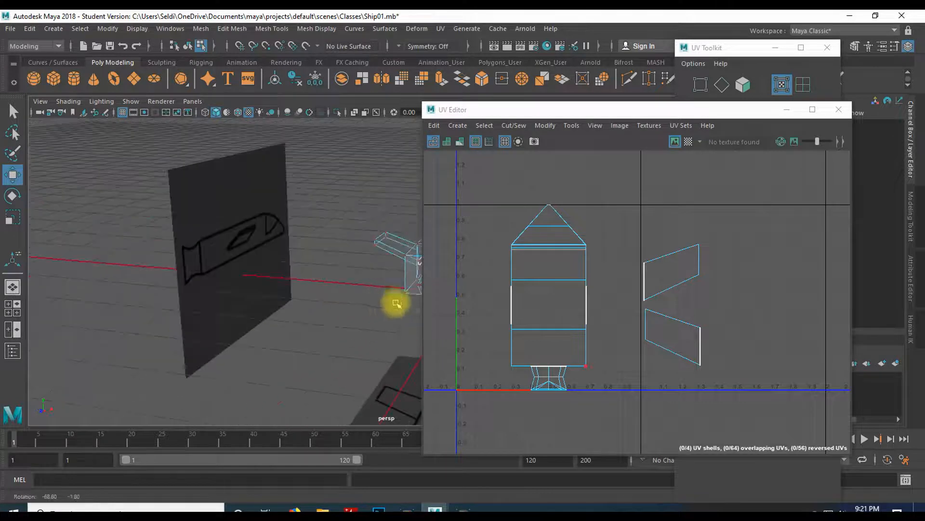
pyautogui.keyDown('alt'); pyautogui.moveTo(269, 261); pyautogui.dragTo(192, 258); pyautogui.keyUp('alt')
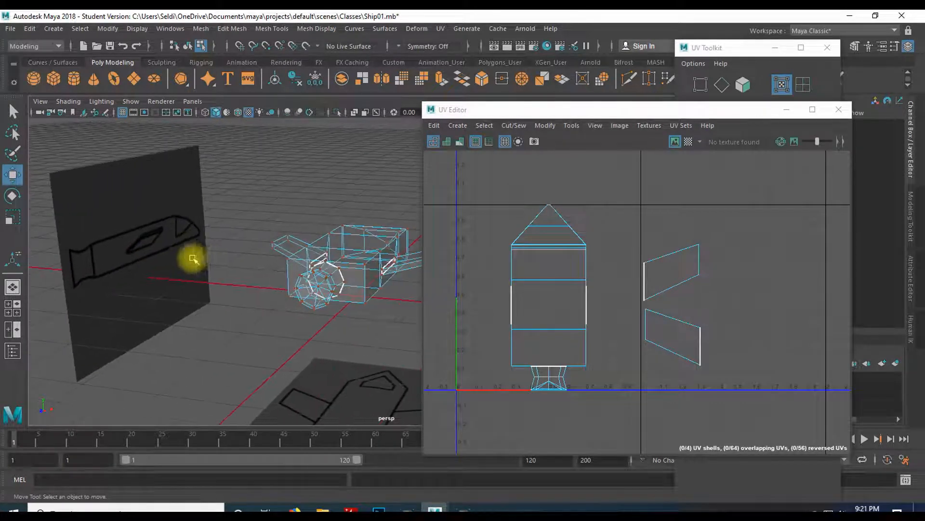
pyautogui.click(775, 47)
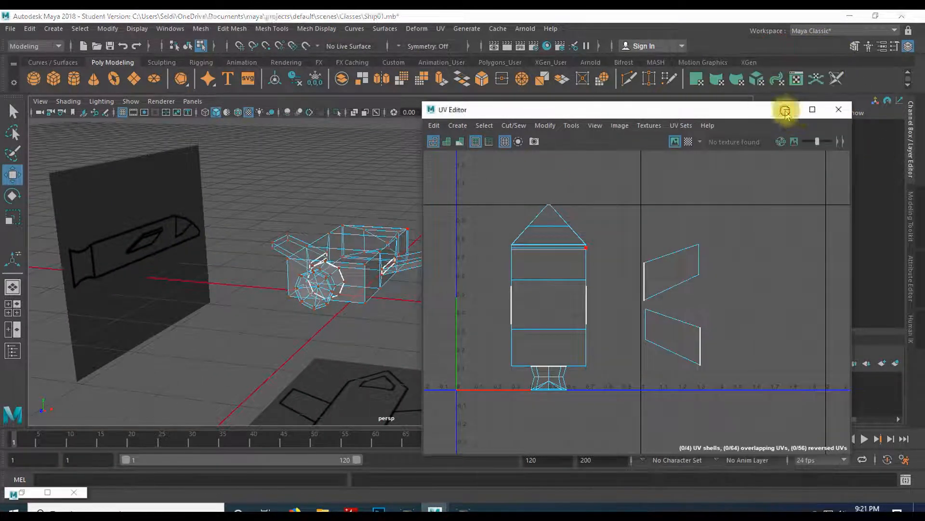
pyautogui.click(785, 111)
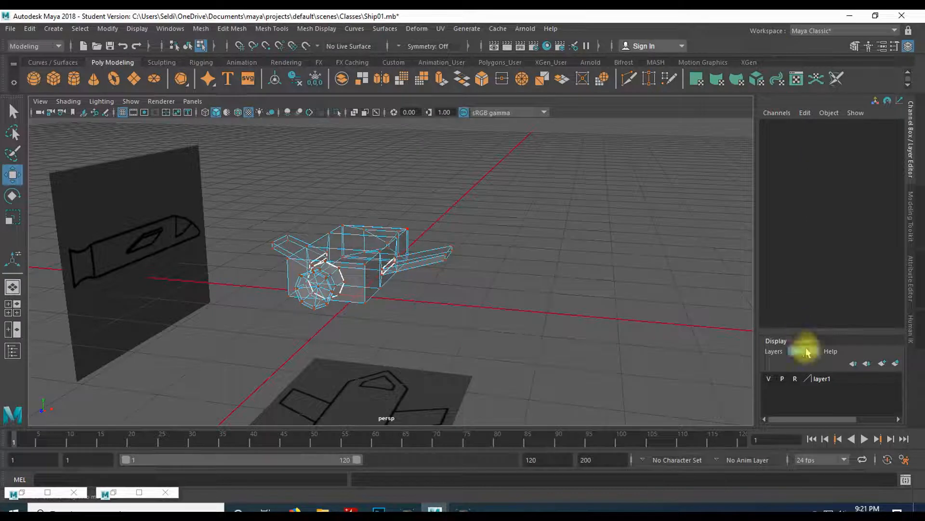
# - Hide the layer1 reference images and bring the ship's engine and wing roots into close view
pyautogui.click(769, 378)
pyautogui.scroll(3, 404, 299)
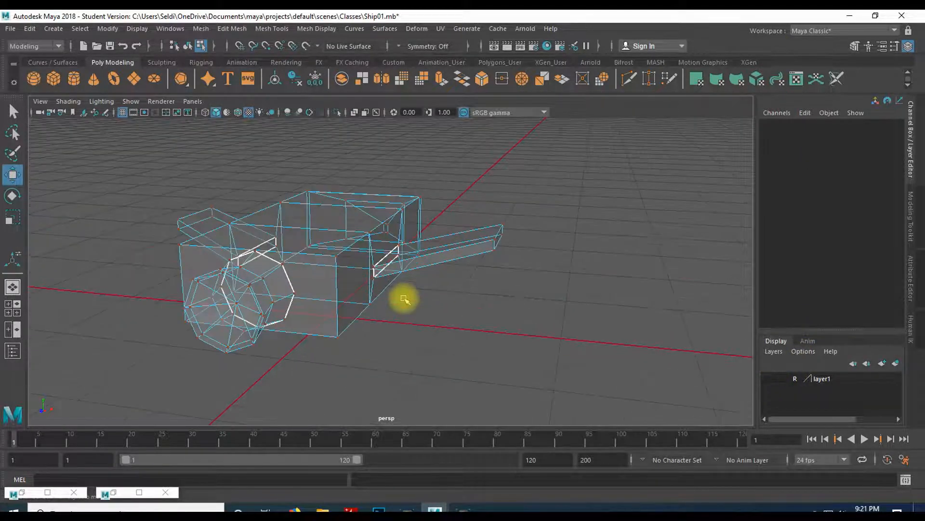
pyautogui.keyDown('alt'); pyautogui.moveTo(386, 255); pyautogui.dragTo(453, 230, button='middle'); pyautogui.keyUp('alt')
pyautogui.scroll(3, 448, 234)
pyautogui.keyDown('alt'); pyautogui.moveTo(440, 241); pyautogui.dragTo(422, 251); pyautogui.keyUp('alt')
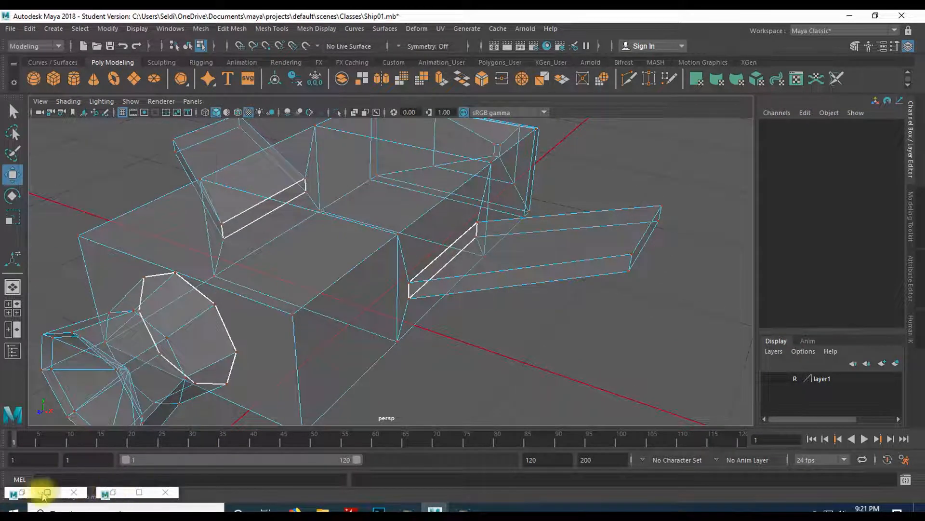
# - Restore the UV Toolkit and UV Editor, dock them together, and shrink the combined window so the model stays visible beside it
pyautogui.click(33, 494)
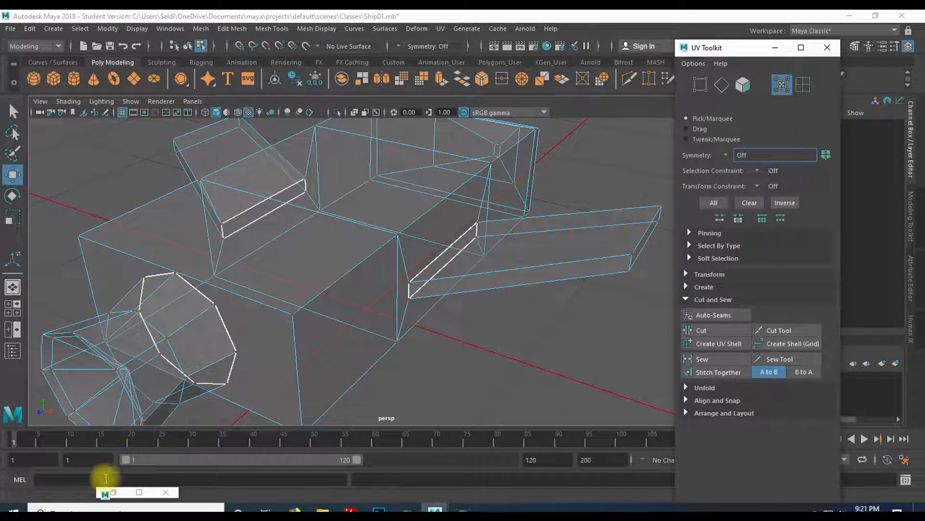
pyautogui.click(126, 494)
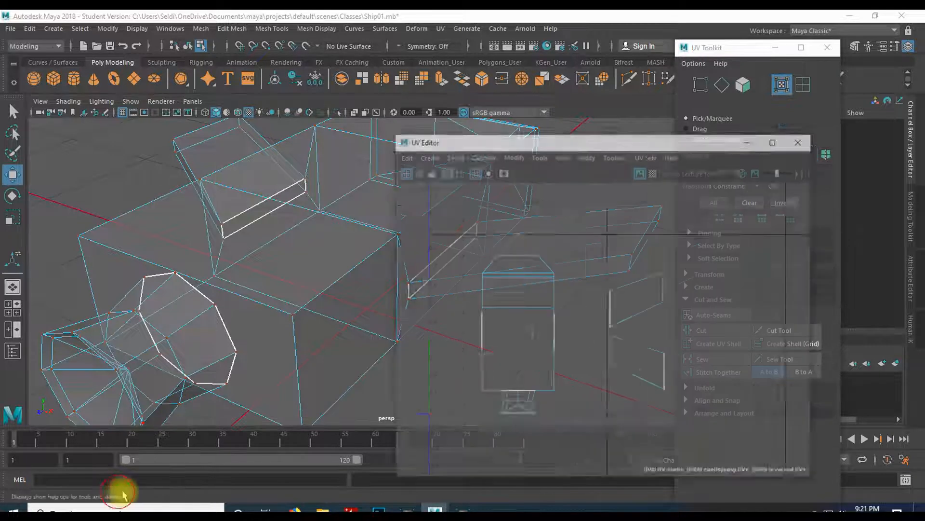
pyautogui.moveTo(672, 111)
pyautogui.mouseDown()
pyautogui.moveTo(528, 114)
pyautogui.moveTo(679, 114)
pyautogui.mouseUp()
pyautogui.moveTo(744, 48); pyautogui.dragTo(239, 45)
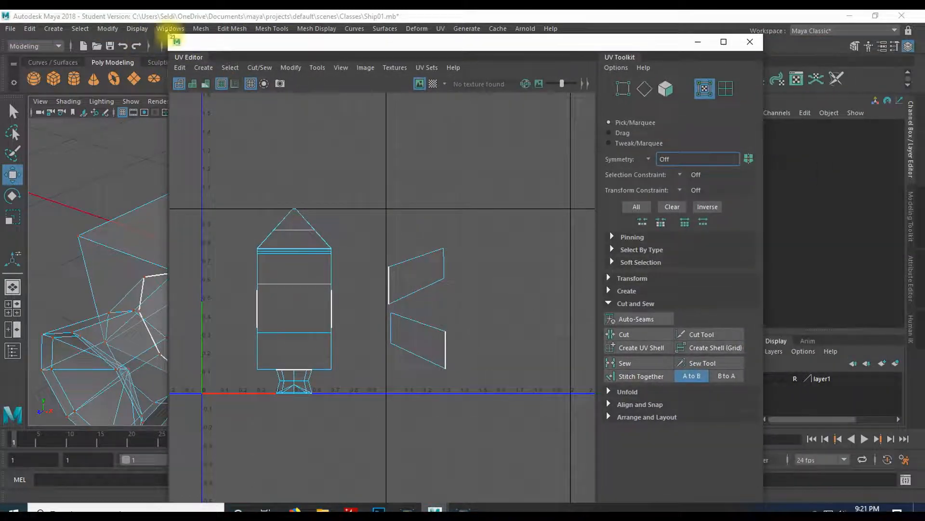
pyautogui.moveTo(176, 37); pyautogui.dragTo(424, 182)
pyautogui.moveTo(544, 190); pyautogui.dragTo(614, 94)
pyautogui.scroll(5, 653, 242)
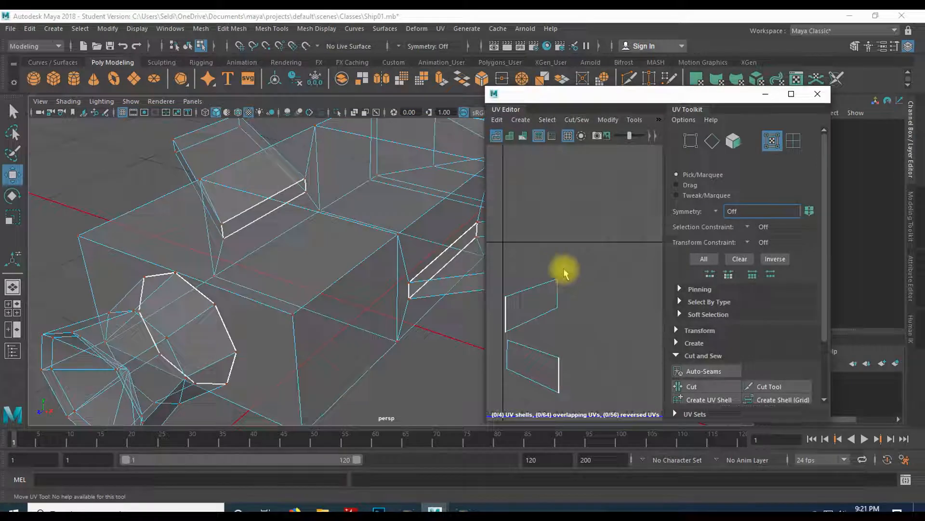
pyautogui.keyDown('alt'); pyautogui.moveTo(545, 254); pyautogui.dragTo(671, 186, button='middle'); pyautogui.keyUp('alt')
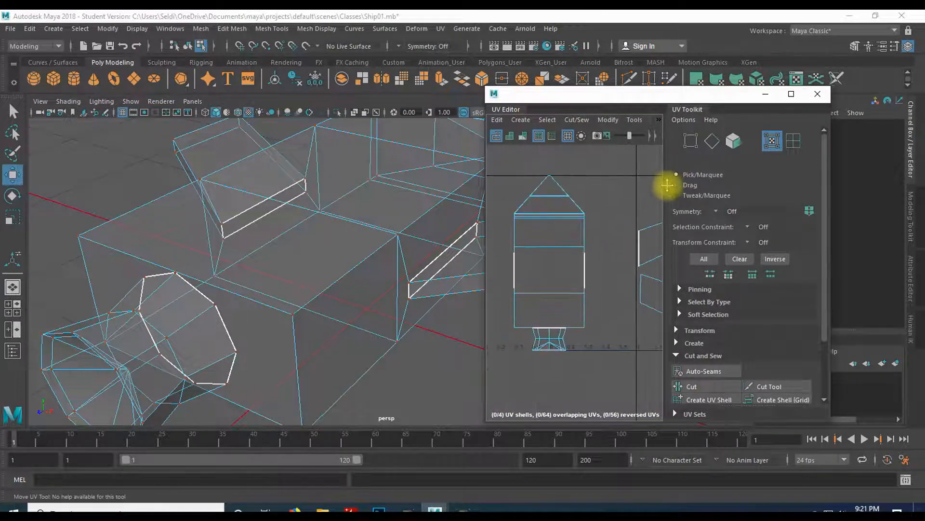
# - In edge mode, select the lower trailing edge and lower tip edge of the first wing
pyautogui.keyDown('alt'); pyautogui.moveTo(424, 308); pyautogui.dragTo(332, 319); pyautogui.keyUp('alt')
pyautogui.rightClick(332, 319)
pyautogui.moveTo(285, 214); pyautogui.dragTo(313, 151, button='right')
pyautogui.click(324, 322)
pyautogui.keyDown('alt'); pyautogui.moveTo(387, 368); pyautogui.dragTo(357, 341); pyautogui.keyUp('alt')
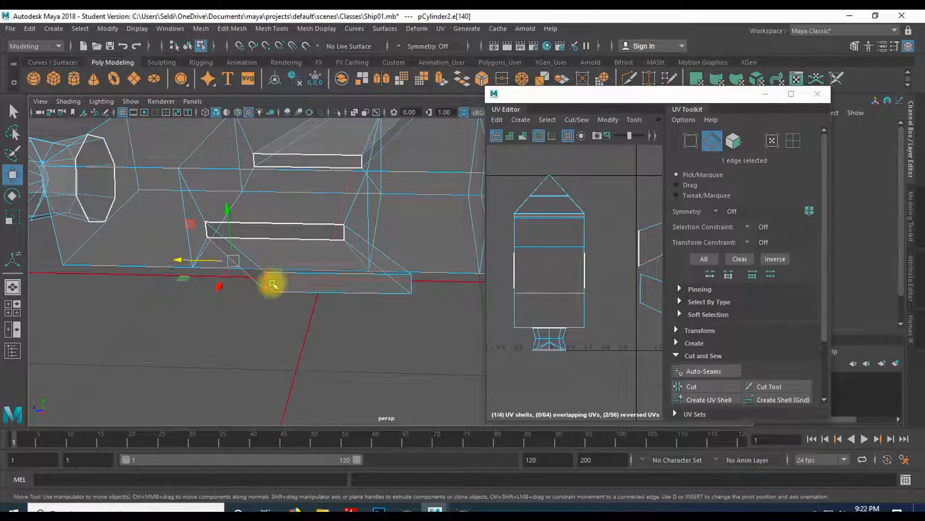
pyautogui.keyDown('alt'); pyautogui.moveTo(271, 307); pyautogui.dragTo(376, 317); pyautogui.keyUp('alt')
pyautogui.scroll(-2, 637, 253)
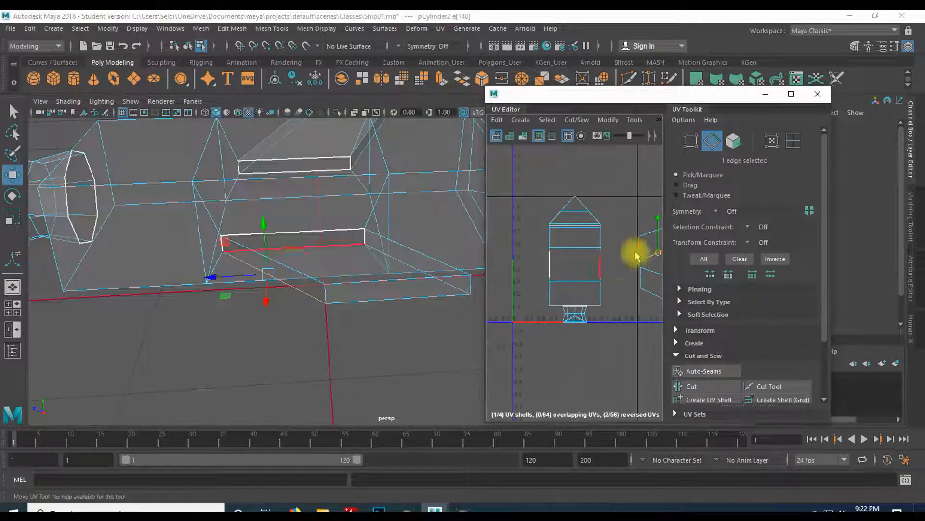
pyautogui.keyDown('alt'); pyautogui.moveTo(616, 264); pyautogui.dragTo(569, 292, button='middle'); pyautogui.keyUp('alt')
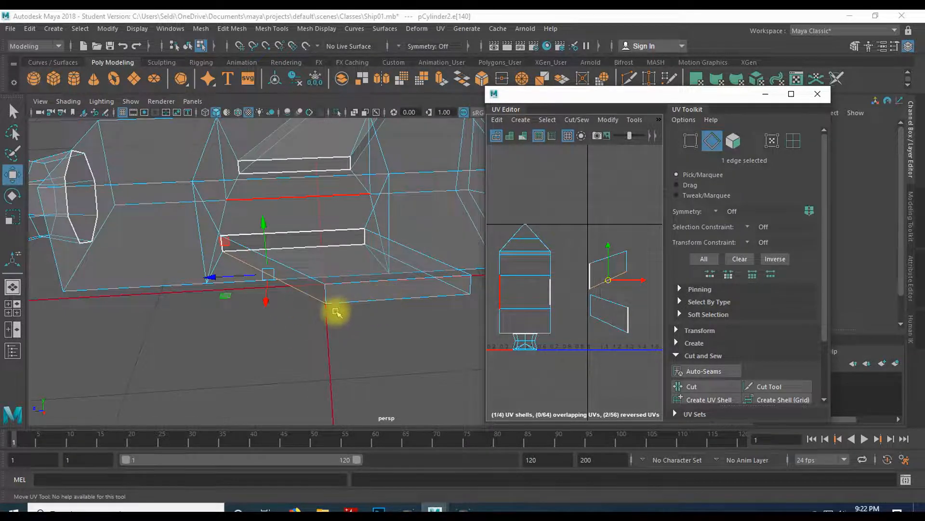
pyautogui.keyDown('alt'); pyautogui.moveTo(334, 295); pyautogui.dragTo(326, 216); pyautogui.keyUp('alt')
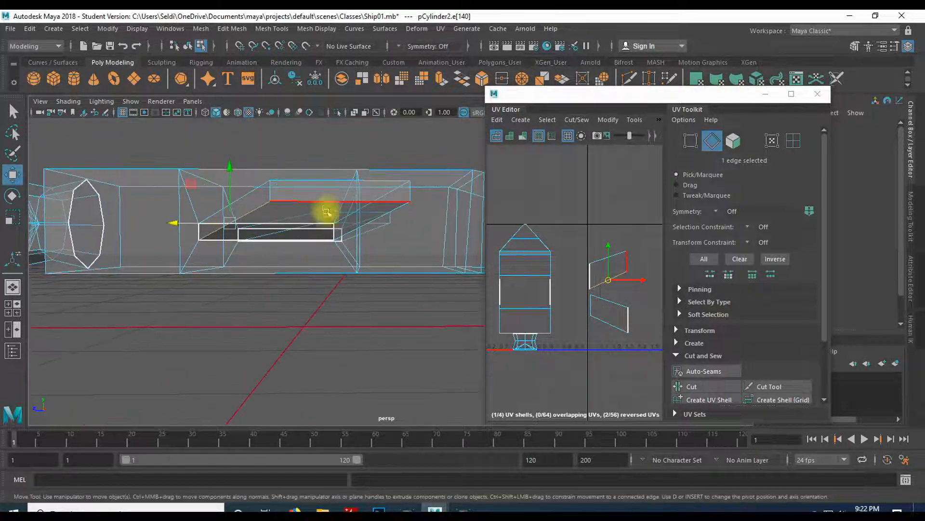
pyautogui.keyDown('shift'); pyautogui.click(326, 209); pyautogui.keyUp('shift')
# - Add the other wing's lower trailing and tip edges to the selection and cut the UVs along all four edges
pyautogui.keyDown('alt'); pyautogui.moveTo(299, 304); pyautogui.dragTo(479, 316); pyautogui.keyUp('alt')
pyautogui.keyDown('shift'); pyautogui.click(355, 301); pyautogui.keyUp('shift')
pyautogui.keyDown('shift'); pyautogui.click(270, 290); pyautogui.keyUp('shift')
pyautogui.scroll(-3, 355, 349)
pyautogui.keyDown('alt'); pyautogui.moveTo(399, 327); pyautogui.dragTo(220, 319); pyautogui.keyUp('alt')
pyautogui.keyDown('shift'); pyautogui.click(210, 386); pyautogui.keyUp('shift')
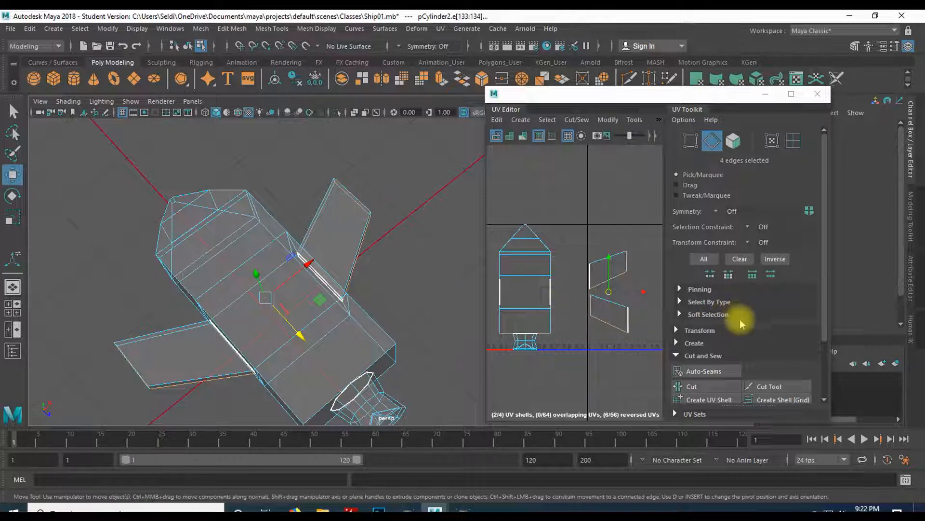
pyautogui.click(704, 387)
# - Select the UVs of both wing shells and unfold them
pyautogui.moveTo(607, 315); pyautogui.dragTo(653, 314, button='right')
pyautogui.moveTo(573, 240); pyautogui.dragTo(653, 362)
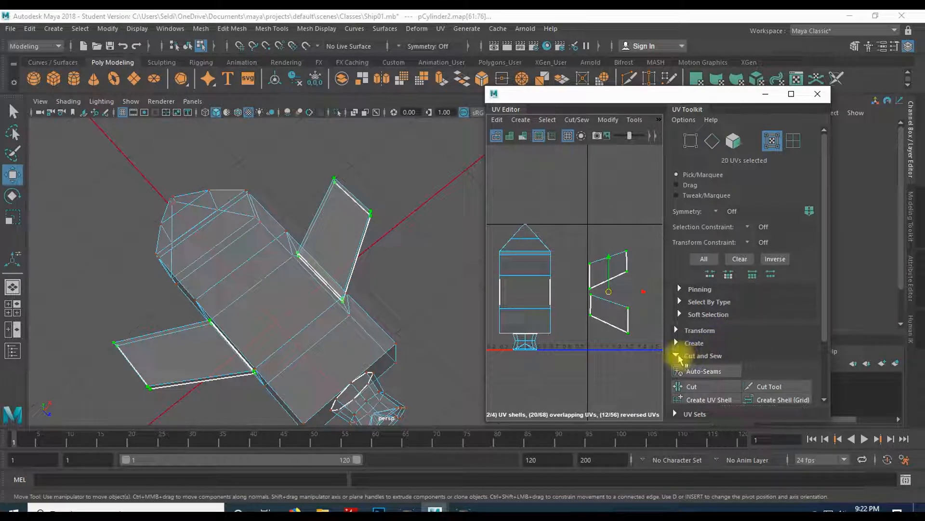
pyautogui.click(676, 355)
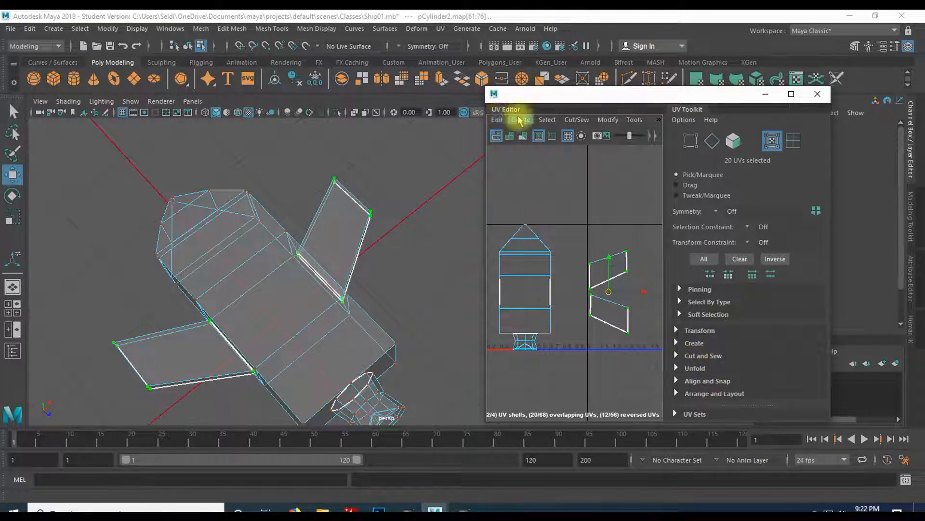
pyautogui.click(677, 368)
pyautogui.scroll(-3, 728, 320)
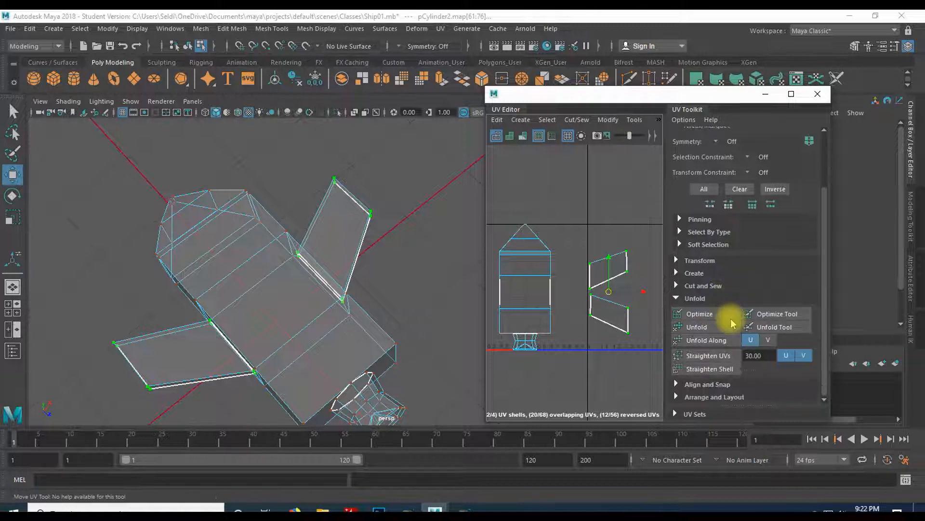
pyautogui.click(696, 328)
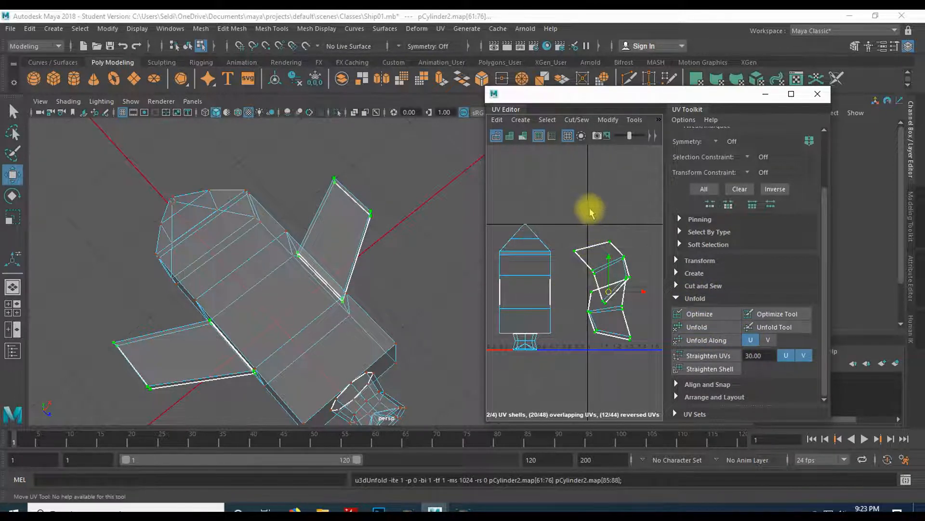
# - Separate the two unfolded wing shells by moving one up and the other sideways, and deselect them
pyautogui.click(610, 260)
pyautogui.moveTo(608, 278); pyautogui.dragTo(605, 249)
pyautogui.click(598, 318)
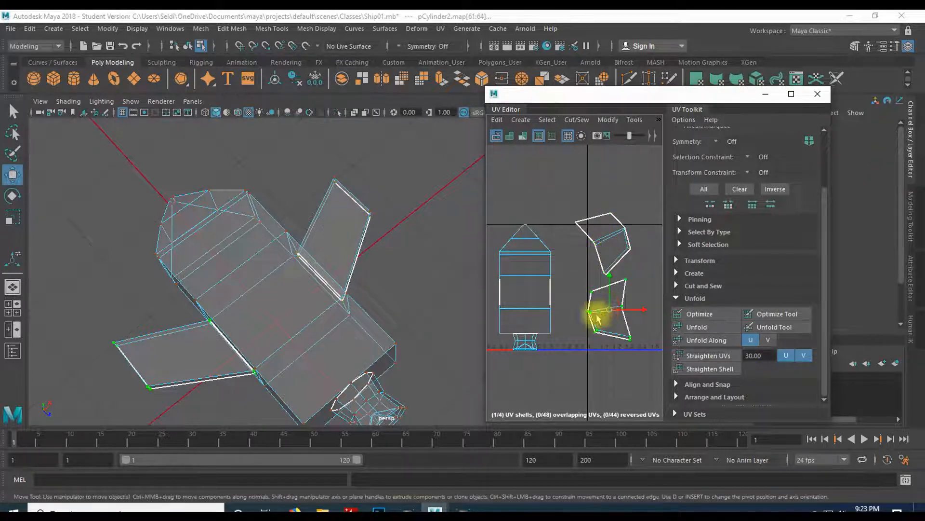
pyautogui.moveTo(610, 311); pyautogui.dragTo(625, 311)
pyautogui.click(376, 328)
# - Switch to edge selection and select the two bottom edges along one side of the ship's nose
pyautogui.scroll(3, 376, 328)
pyautogui.keyDown('alt'); pyautogui.moveTo(376, 328); pyautogui.dragTo(399, 233, button='middle'); pyautogui.keyUp('alt')
pyautogui.scroll(1, 368, 288)
pyautogui.scroll(1, 368, 287)
pyautogui.scroll(-2, 324, 299)
pyautogui.keyDown('alt'); pyautogui.moveTo(325, 299); pyautogui.dragTo(288, 282); pyautogui.keyUp('alt')
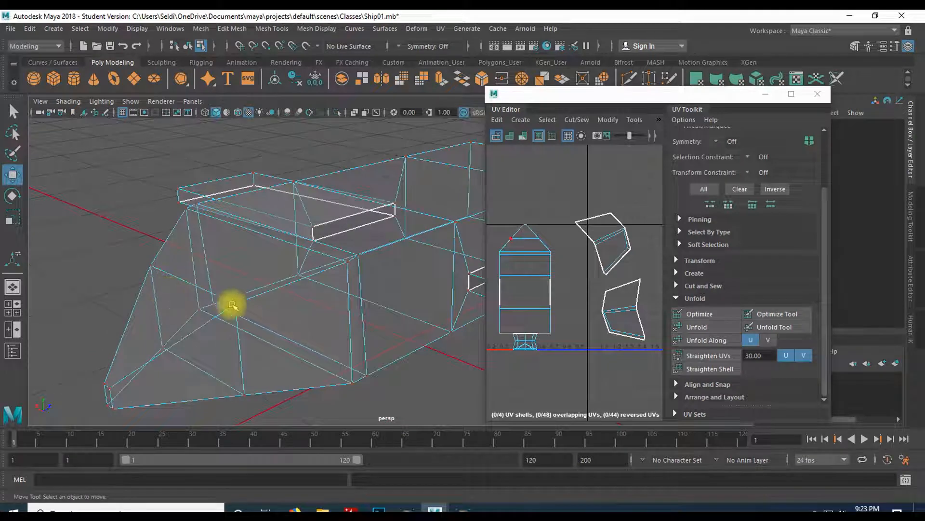
pyautogui.keyDown('alt'); pyautogui.moveTo(182, 306); pyautogui.dragTo(212, 244); pyautogui.keyUp('alt')
pyautogui.keyDown('alt'); pyautogui.moveTo(213, 244); pyautogui.dragTo(208, 342, button='middle'); pyautogui.keyUp('alt')
pyautogui.moveTo(232, 244); pyautogui.dragTo(236, 152, button='right')
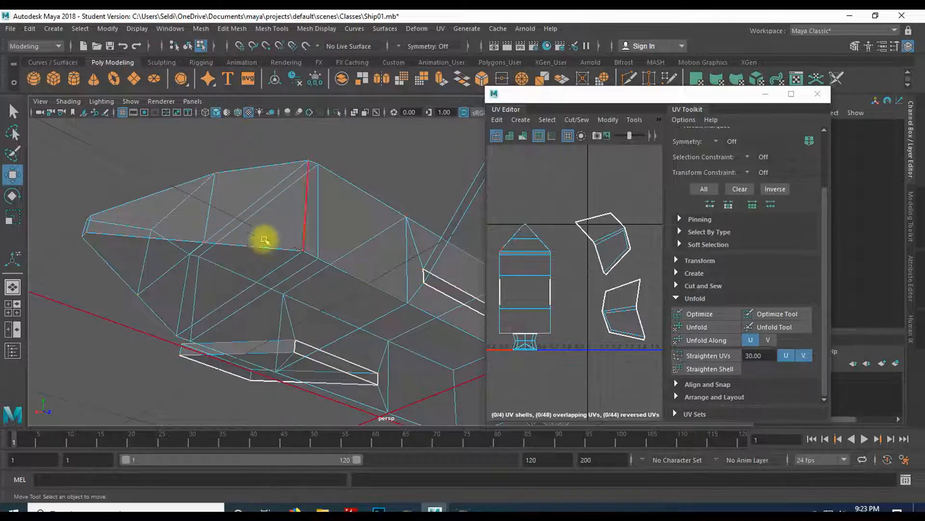
pyautogui.click(151, 238)
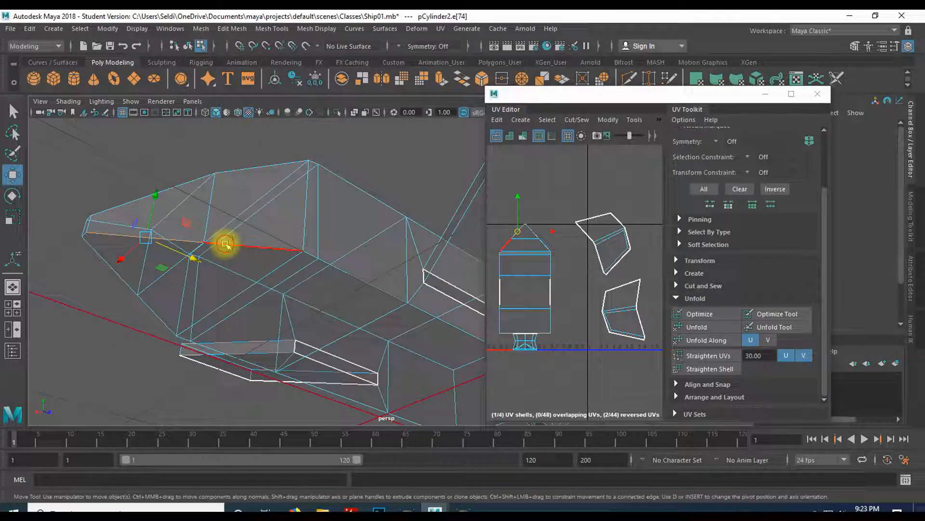
pyautogui.keyDown('shift'); pyautogui.click(225, 243); pyautogui.keyUp('shift')
pyautogui.keyDown('alt'); pyautogui.moveTo(198, 284); pyautogui.dragTo(255, 290); pyautogui.keyUp('alt')
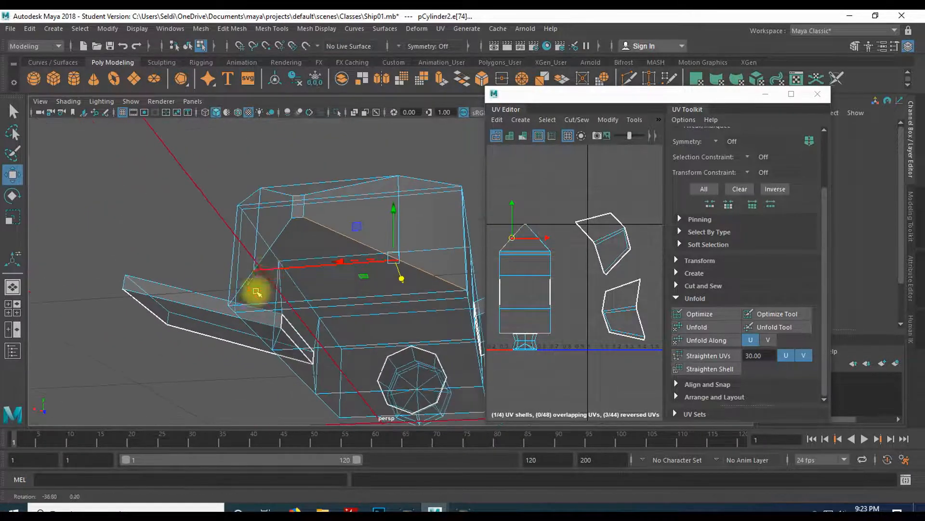
# - Extend the edge selection around the nose tip, along the nose's opposite bottom side and down that side of the hull to the rear
pyautogui.click(289, 237)
pyautogui.click(288, 256)
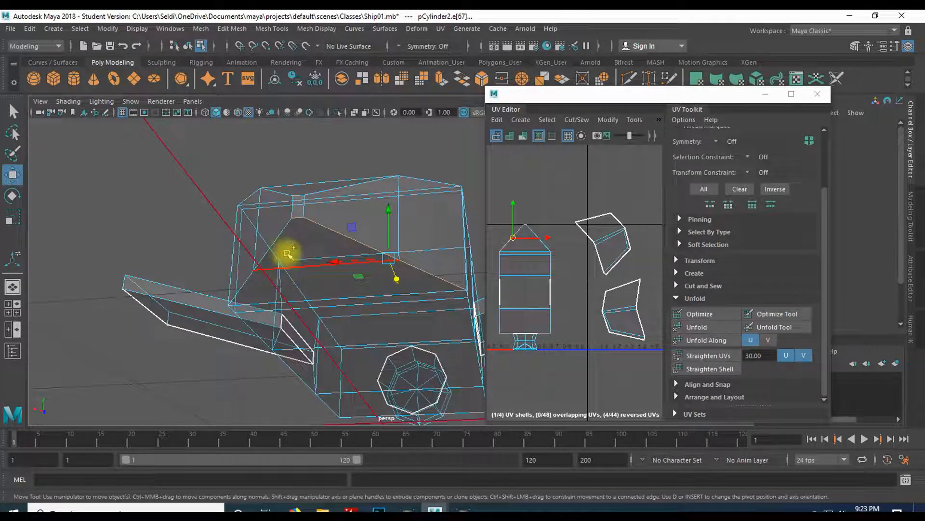
pyautogui.click(258, 292)
pyautogui.keyDown('shift'); pyautogui.click(247, 290); pyautogui.keyUp('shift')
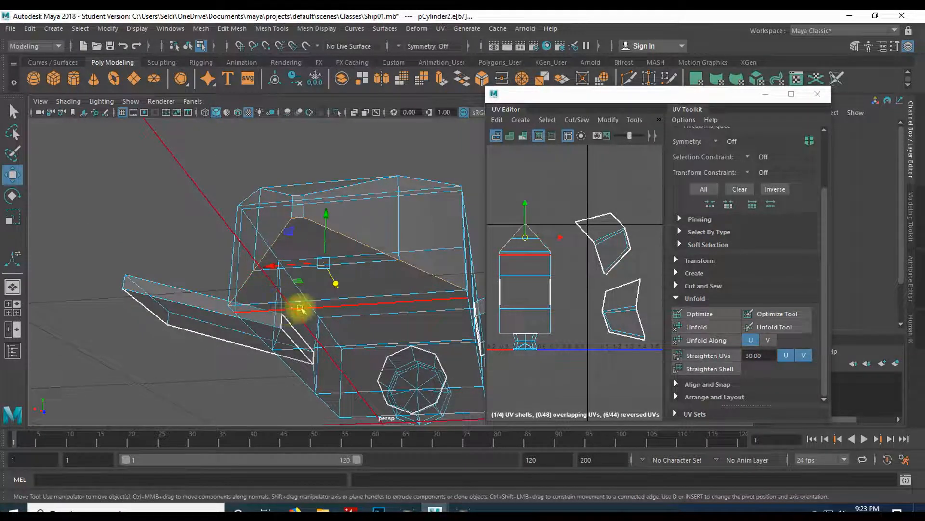
pyautogui.keyDown('alt'); pyautogui.moveTo(302, 308); pyautogui.dragTo(357, 295); pyautogui.keyUp('alt')
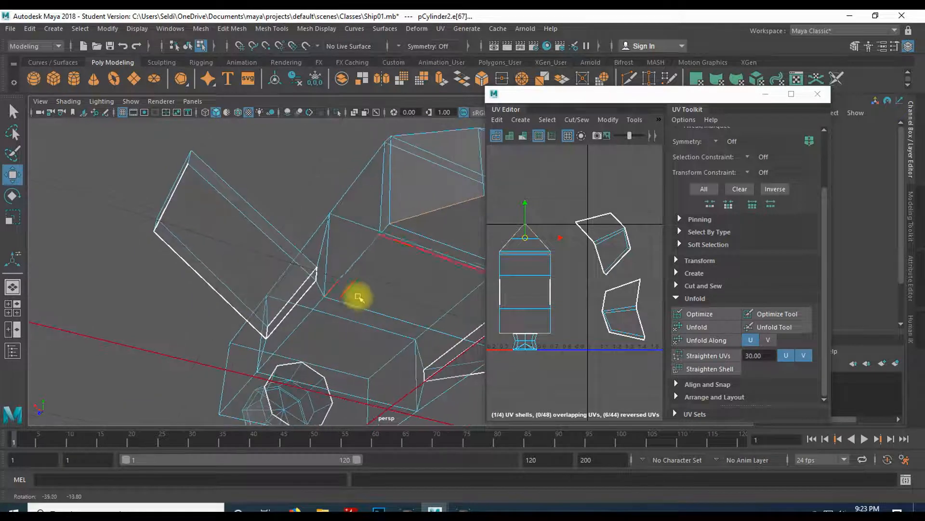
pyautogui.click(362, 258)
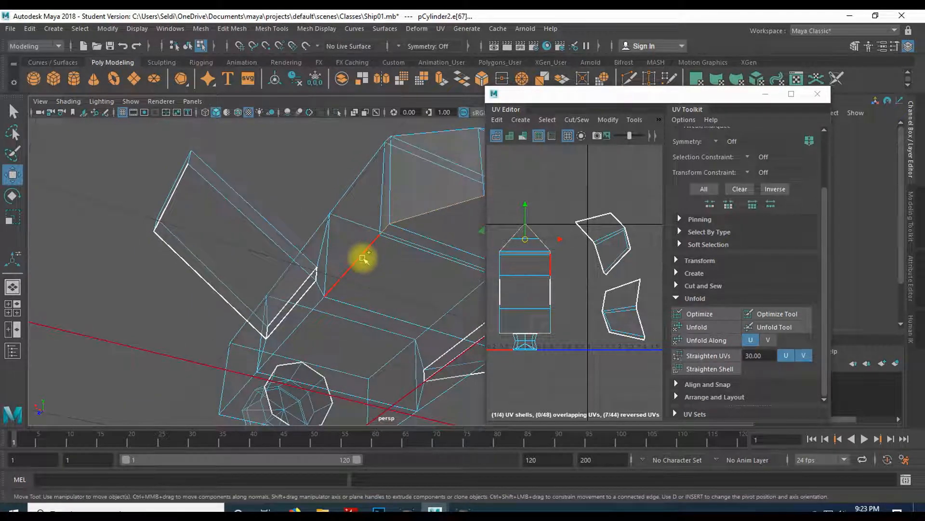
pyautogui.keyDown('shift'); pyautogui.click(262, 372); pyautogui.keyUp('shift')
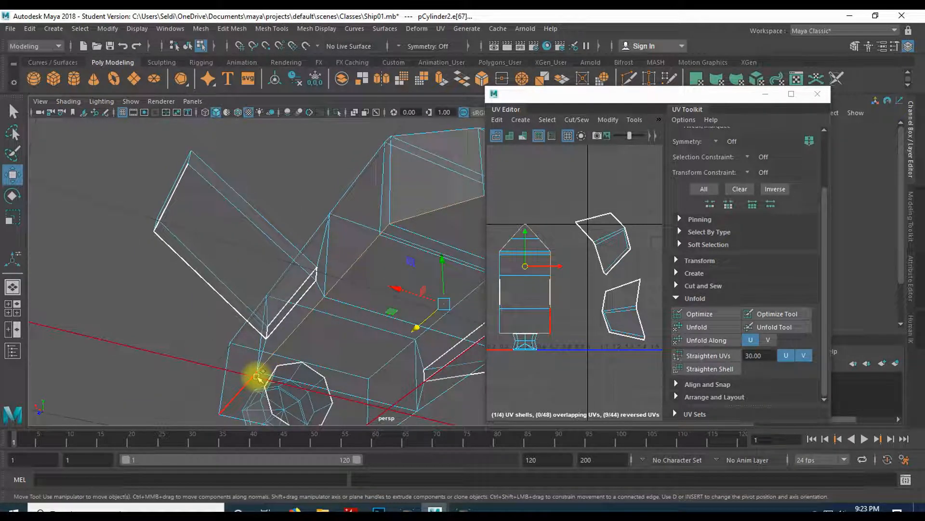
pyautogui.keyDown('alt'); pyautogui.moveTo(320, 376); pyautogui.dragTo(278, 310); pyautogui.keyUp('alt')
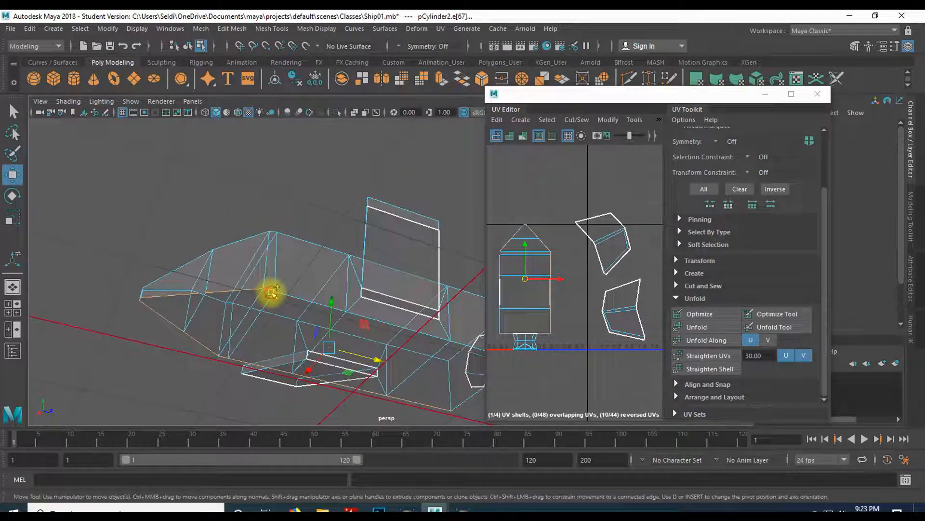
# - Add the remaining bottom hull edges on the other side and across the rear to the selection
pyautogui.keyDown('alt'); pyautogui.moveTo(410, 330); pyautogui.dragTo(272, 273); pyautogui.keyUp('alt')
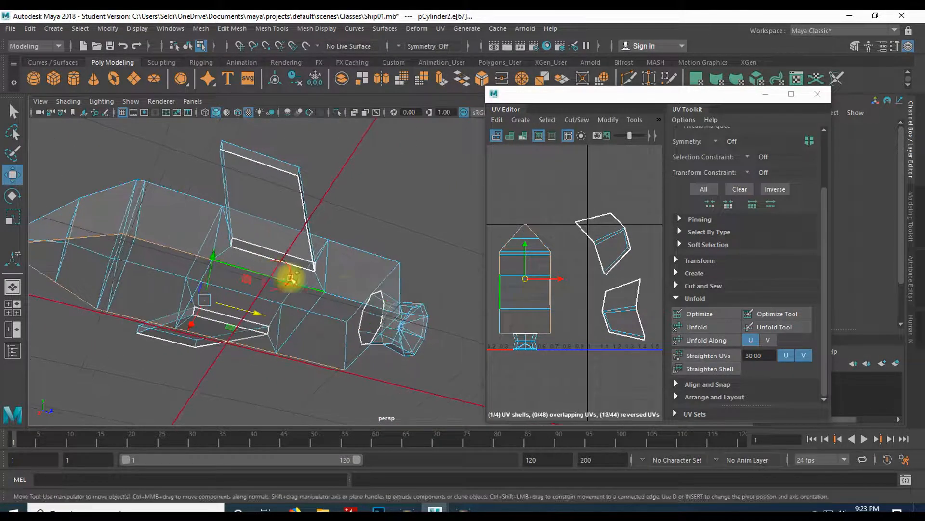
pyautogui.keyDown('alt'); pyautogui.moveTo(358, 342); pyautogui.dragTo(231, 324); pyautogui.keyUp('alt')
pyautogui.keyDown('alt'); pyautogui.moveTo(468, 270); pyautogui.dragTo(378, 262, button='middle'); pyautogui.keyUp('alt')
pyautogui.keyDown('alt'); pyautogui.moveTo(378, 262); pyautogui.dragTo(261, 284); pyautogui.keyUp('alt')
pyautogui.click(299, 298)
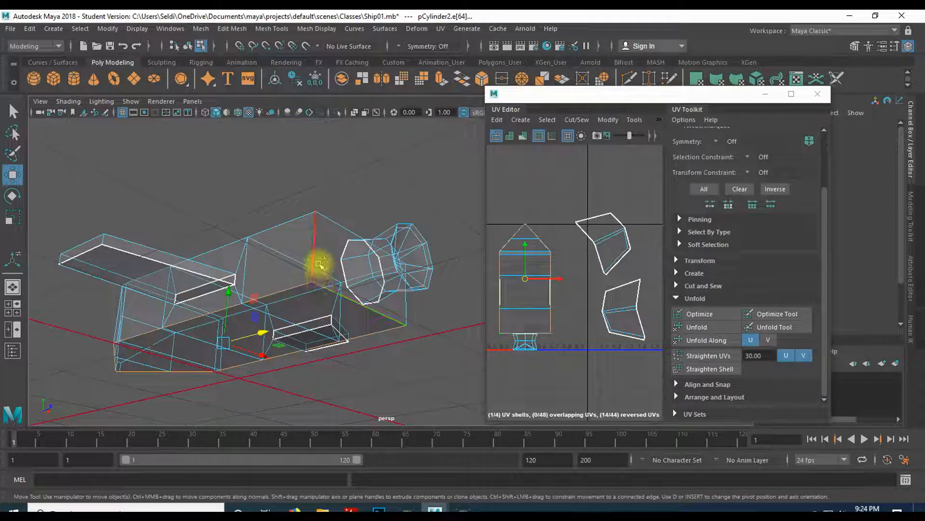
# - Add the vertical edges at the hull's rear corners and just behind the nose to the selection
pyautogui.keyDown('alt'); pyautogui.moveTo(321, 214); pyautogui.dragTo(325, 354, button='middle'); pyautogui.keyUp('alt')
pyautogui.keyDown('alt'); pyautogui.moveTo(325, 355); pyautogui.dragTo(287, 376); pyautogui.keyUp('alt')
pyautogui.keyDown('alt'); pyautogui.moveTo(171, 346); pyautogui.dragTo(275, 311, button='middle'); pyautogui.keyUp('alt')
pyautogui.keyDown('alt'); pyautogui.moveTo(276, 311); pyautogui.dragTo(293, 356); pyautogui.keyUp('alt')
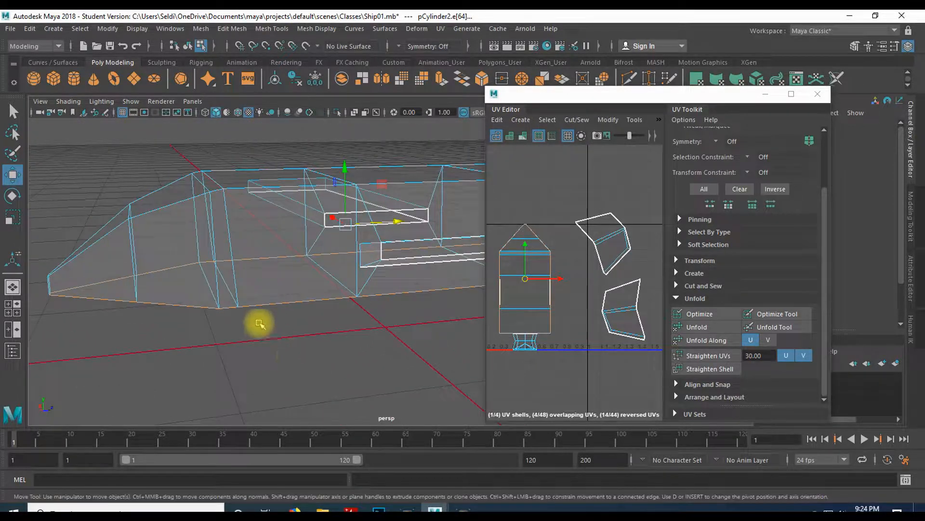
pyautogui.keyDown('alt'); pyautogui.moveTo(245, 305); pyautogui.dragTo(221, 295); pyautogui.keyUp('alt')
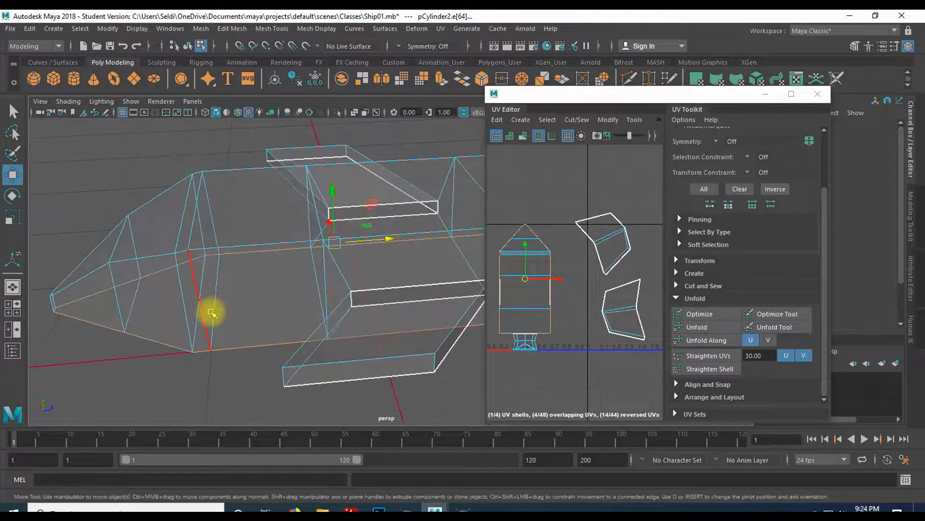
pyautogui.keyDown('alt'); pyautogui.moveTo(191, 376); pyautogui.dragTo(217, 320); pyautogui.keyUp('alt')
pyautogui.keyDown('alt'); pyautogui.moveTo(296, 310); pyautogui.dragTo(239, 337); pyautogui.keyUp('alt')
pyautogui.keyDown('alt'); pyautogui.moveTo(320, 337); pyautogui.dragTo(347, 316); pyautogui.keyUp('alt')
# - Cut the hull's UVs along the 18 selected edges
pyautogui.click(689, 298)
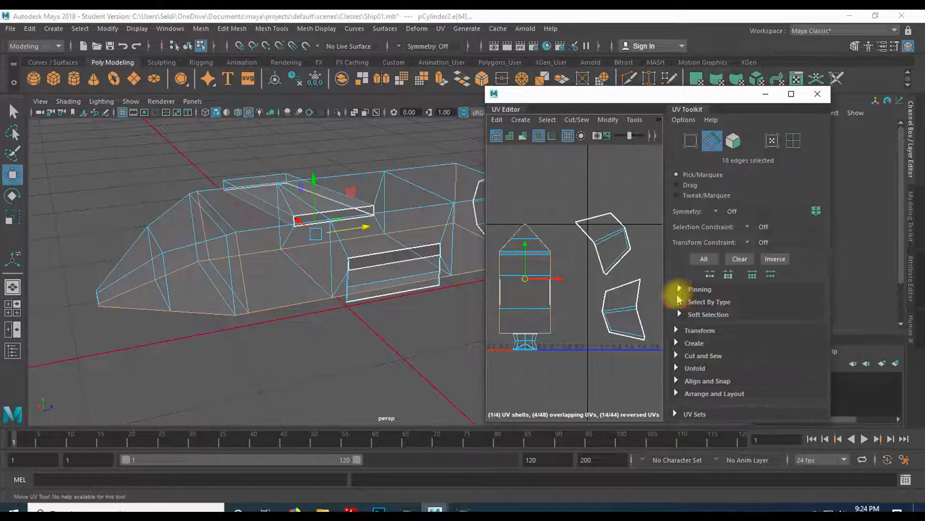
pyautogui.click(682, 357)
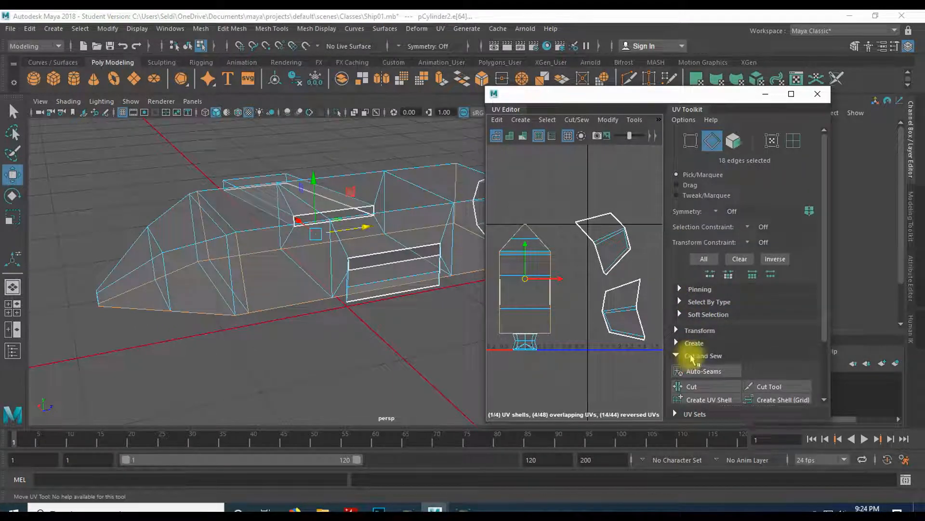
pyautogui.scroll(-3, 694, 347)
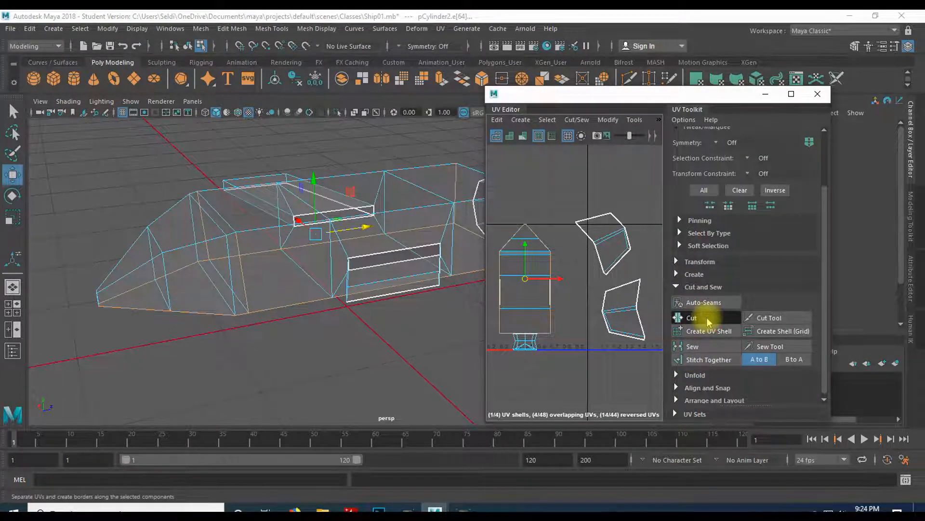
pyautogui.click(709, 321)
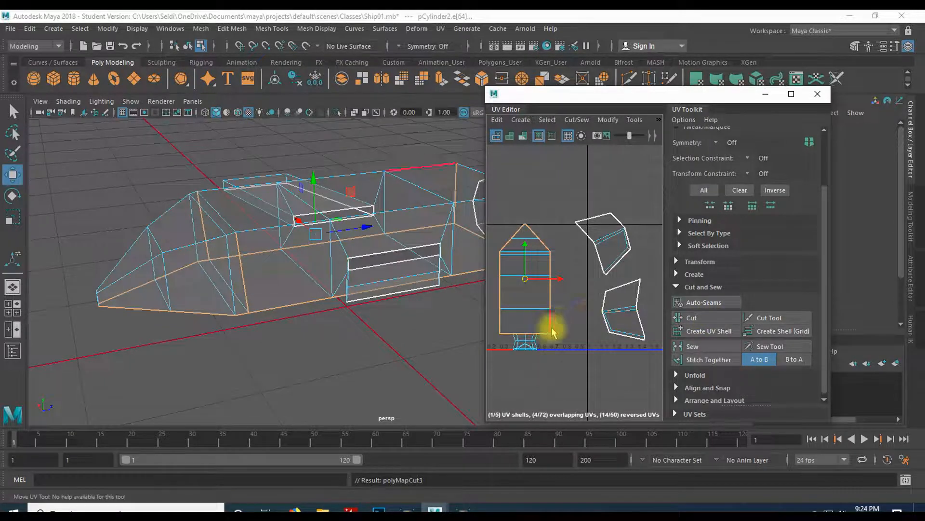
# - Select the UV shell of the hull's top and sides and unfold it
pyautogui.moveTo(536, 242); pyautogui.dragTo(568, 244, button='right')
pyautogui.click(543, 260)
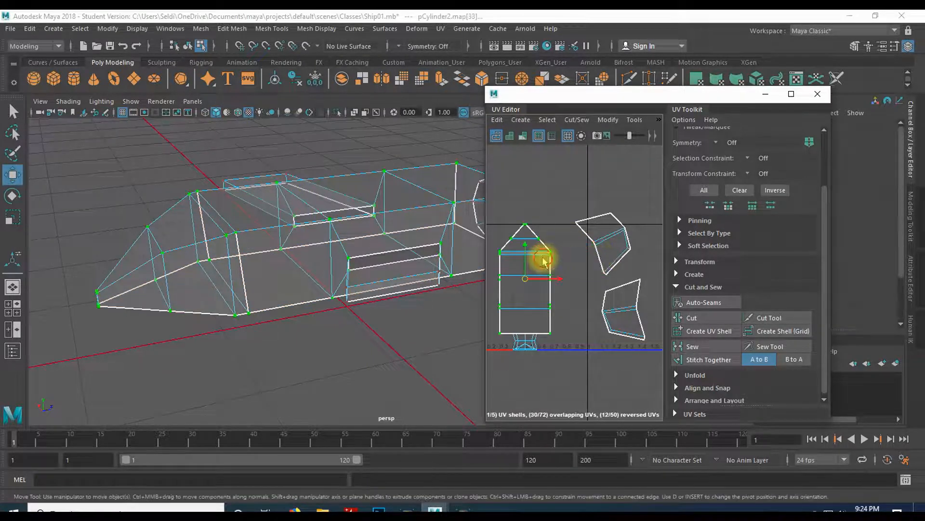
pyautogui.click(677, 288)
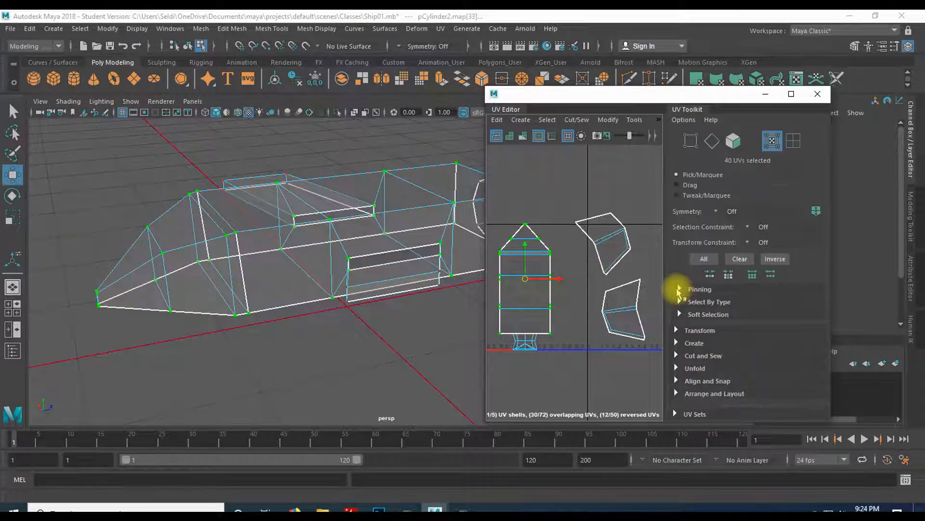
pyautogui.click(676, 368)
pyautogui.scroll(-2, 728, 373)
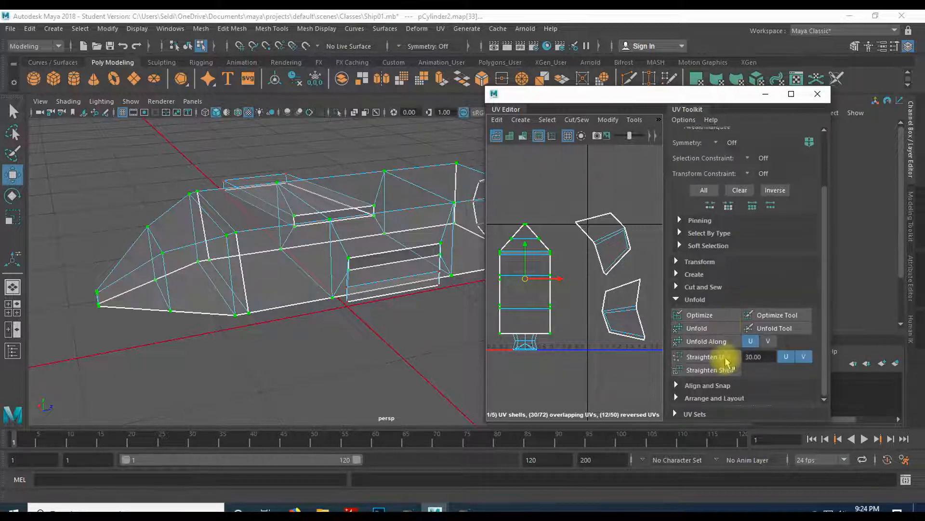
pyautogui.click(710, 328)
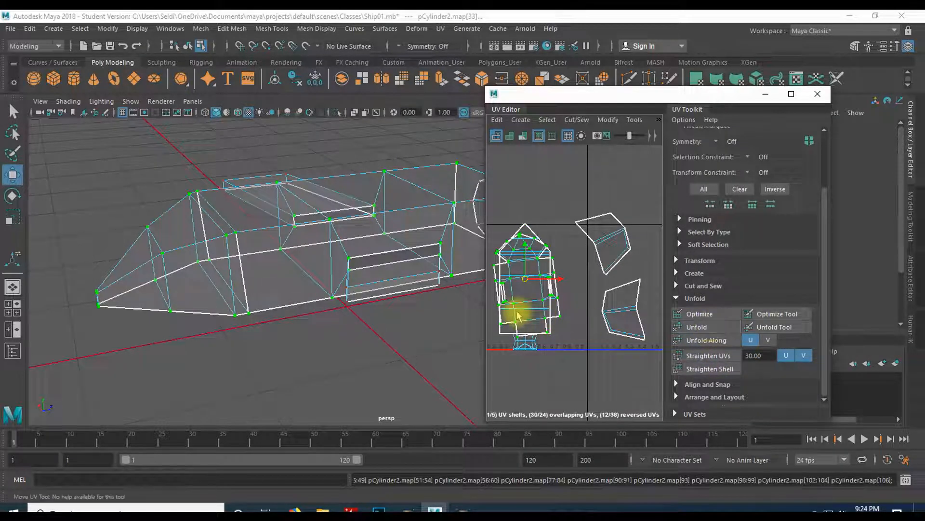
# - Move the unfolded upper hull shell clear above the hull's flat bottom shell and deselect it
pyautogui.moveTo(525, 280); pyautogui.dragTo(554, 167)
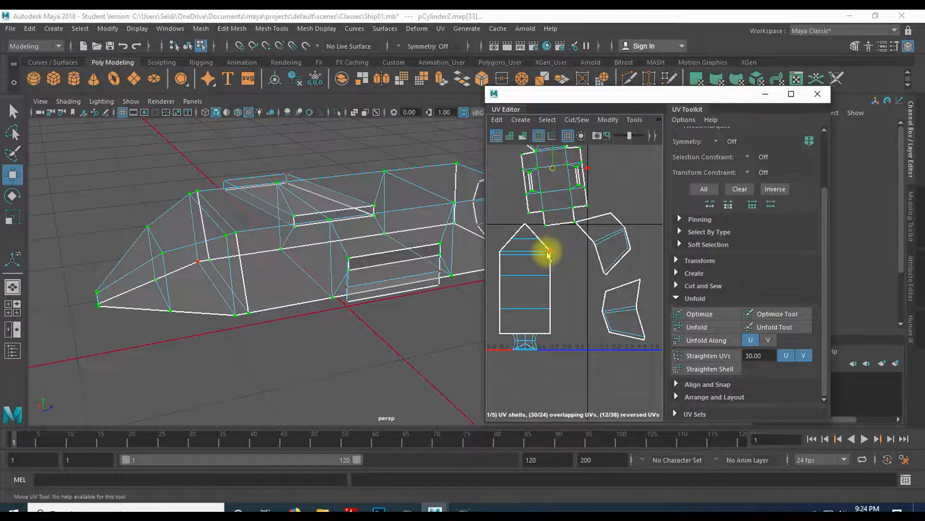
pyautogui.keyDown('alt'); pyautogui.moveTo(567, 224); pyautogui.dragTo(583, 301, button='middle'); pyautogui.keyUp('alt')
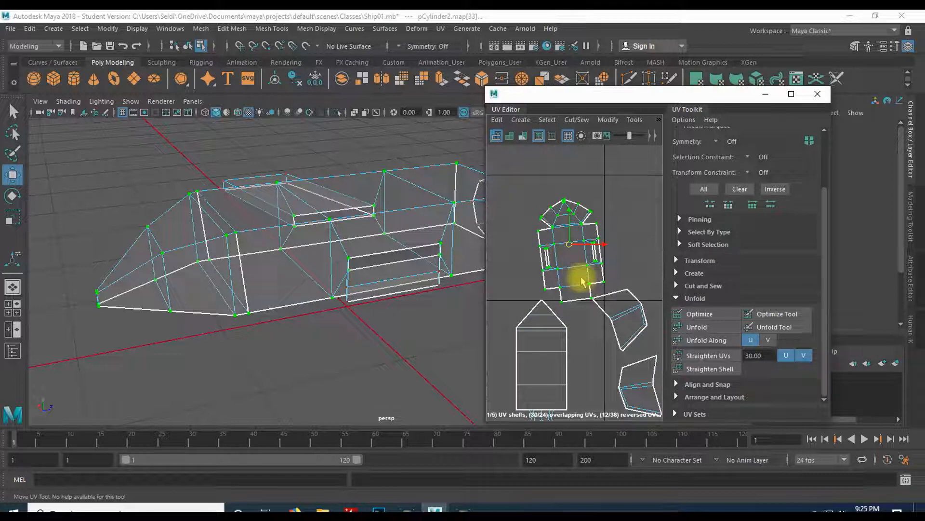
pyautogui.moveTo(570, 246); pyautogui.dragTo(559, 226)
pyautogui.click(503, 295)
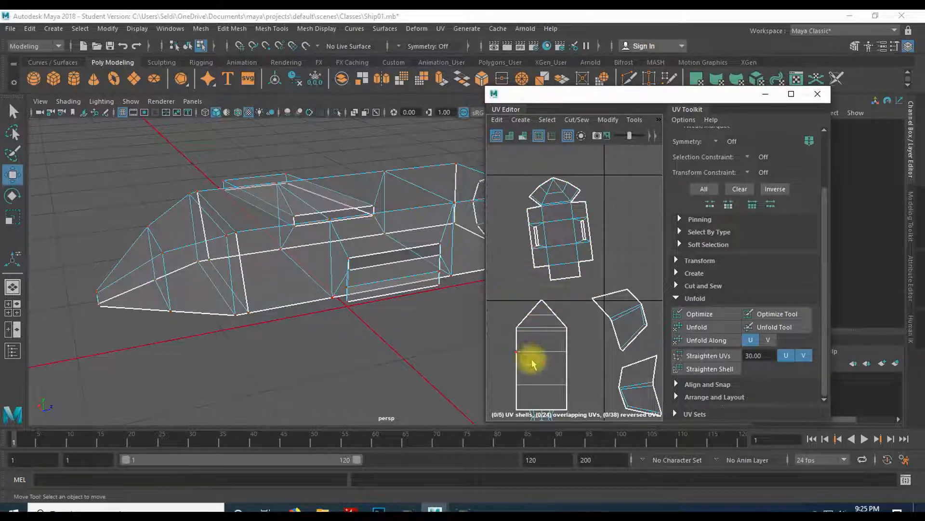
# - Move the hull's flat bottom shell away from the small thruster UVs, beside the unfolded upper hull shell
pyautogui.keyDown('alt'); pyautogui.moveTo(529, 328); pyautogui.dragTo(534, 290, button='middle'); pyautogui.keyUp('alt')
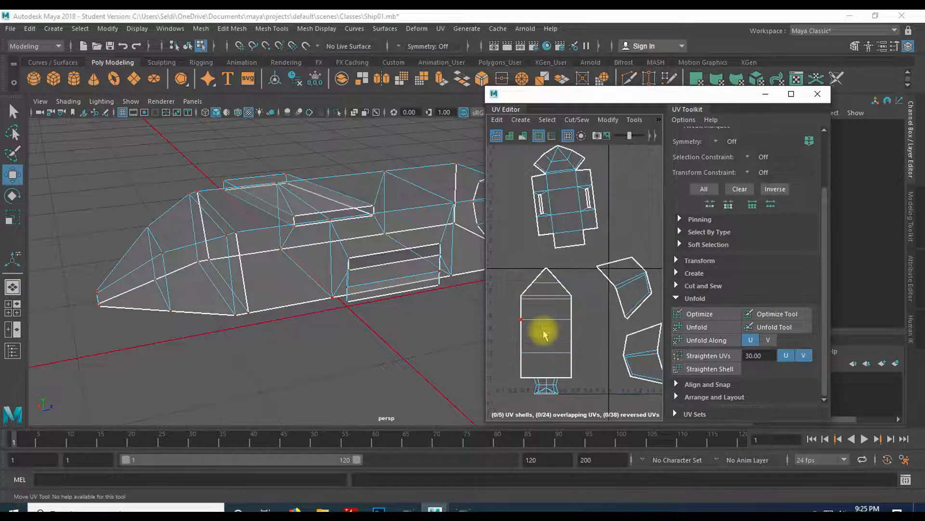
pyautogui.click(545, 333)
pyautogui.moveTo(548, 326); pyautogui.dragTo(632, 196)
pyautogui.moveTo(583, 255)
pyautogui.keyDown('alt'); pyautogui.mouseDown(button='middle')
pyautogui.moveTo(593, 347)
pyautogui.moveTo(578, 332)
pyautogui.moveTo(587, 260)
pyautogui.mouseUp(button='middle'); pyautogui.keyUp('alt')
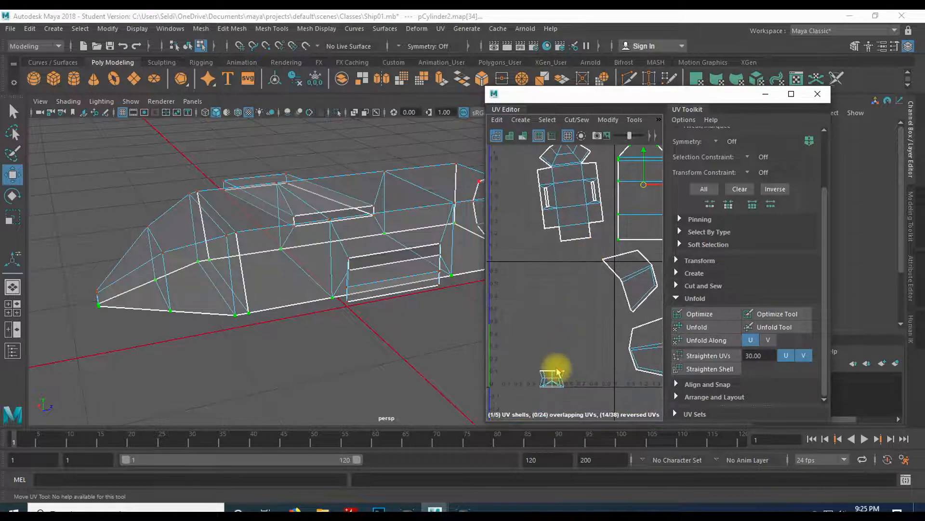
# - Make the ship's lambert1 material fully opaque by reducing its transparency to zero, keeping the rear thruster in view
pyautogui.keyDown('alt'); pyautogui.moveTo(419, 325); pyautogui.dragTo(410, 254); pyautogui.keyUp('alt')
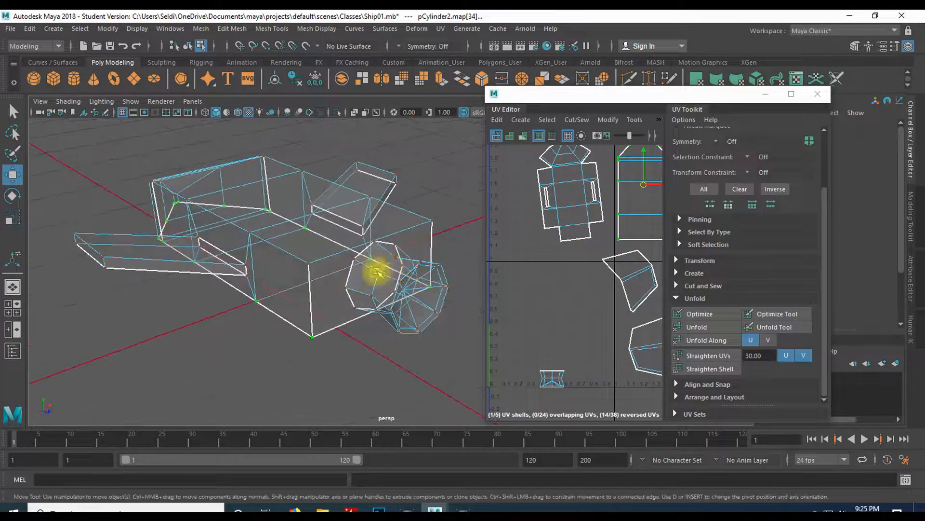
pyautogui.scroll(3, 401, 345)
pyautogui.keyDown('alt'); pyautogui.moveTo(386, 320); pyautogui.dragTo(275, 313, button='middle'); pyautogui.keyUp('alt')
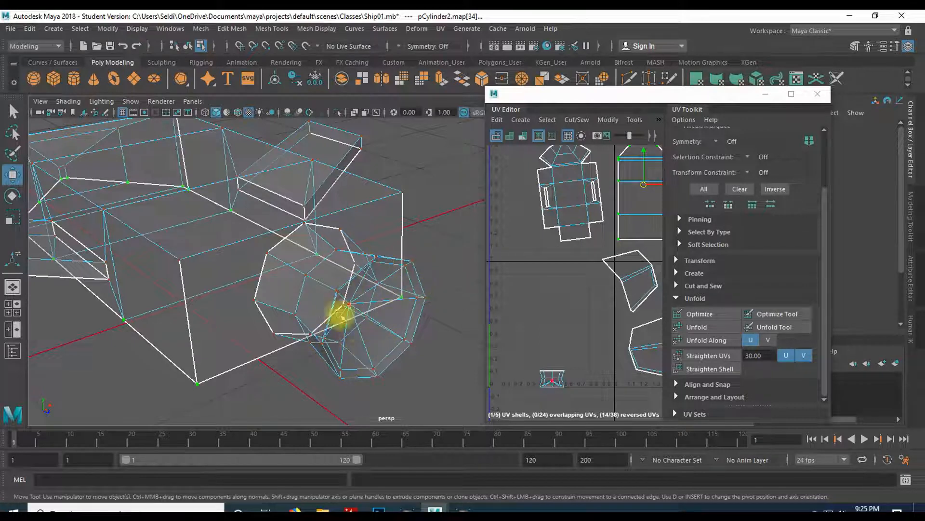
pyautogui.moveTo(391, 310); pyautogui.dragTo(392, 219, button='right')
pyautogui.keyDown('alt'); pyautogui.moveTo(444, 287); pyautogui.dragTo(322, 233); pyautogui.keyUp('alt')
pyautogui.keyDown('alt'); pyautogui.moveTo(255, 265); pyautogui.dragTo(163, 284); pyautogui.keyUp('alt')
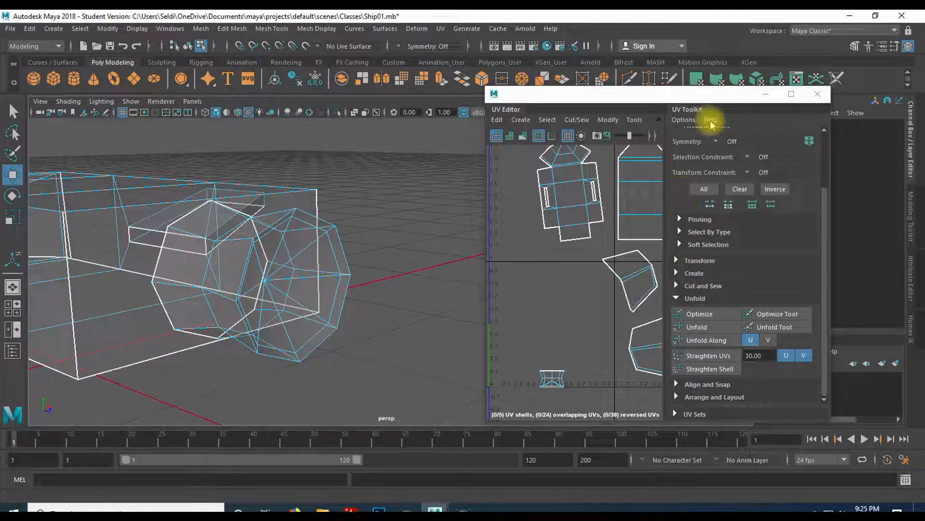
pyautogui.moveTo(661, 95); pyautogui.dragTo(620, 152)
pyautogui.moveTo(225, 183); pyautogui.dragTo(255, 174, button='right')
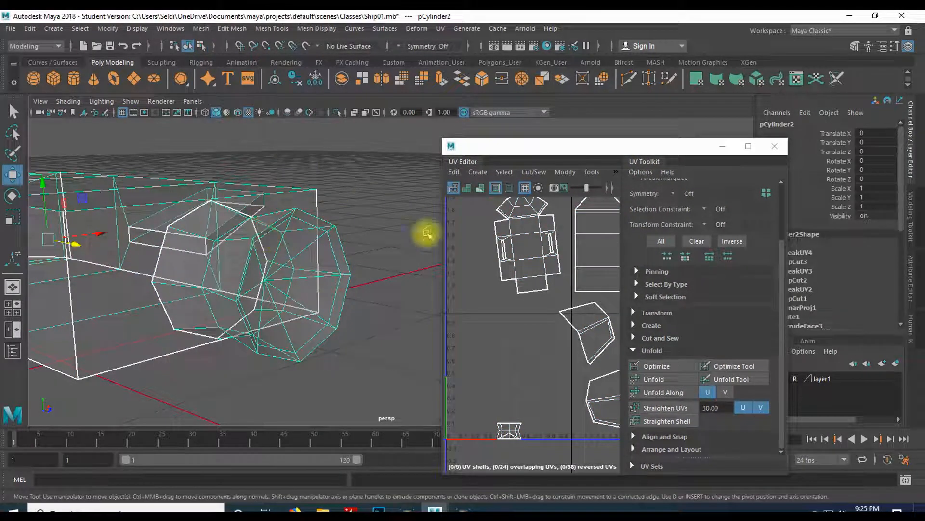
pyautogui.moveTo(307, 264); pyautogui.dragTo(295, 464, button='right')
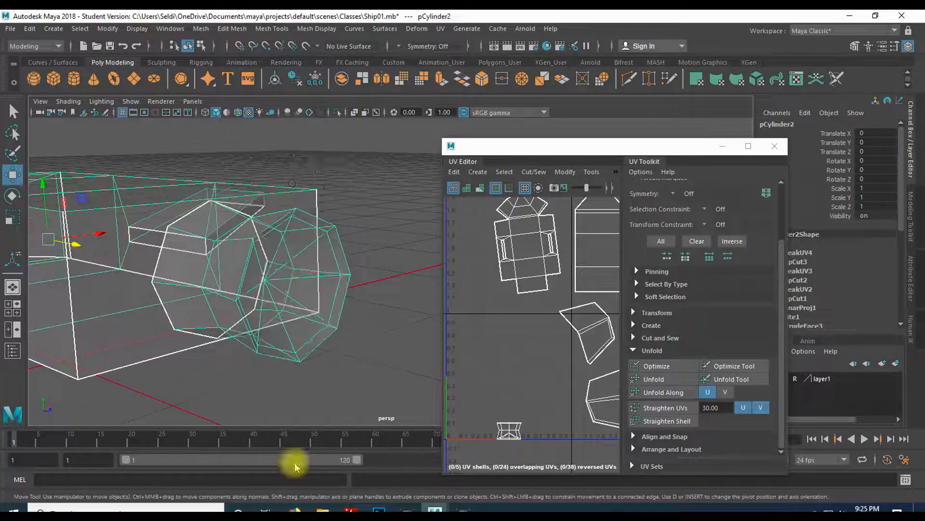
pyautogui.moveTo(644, 161); pyautogui.dragTo(450, 237)
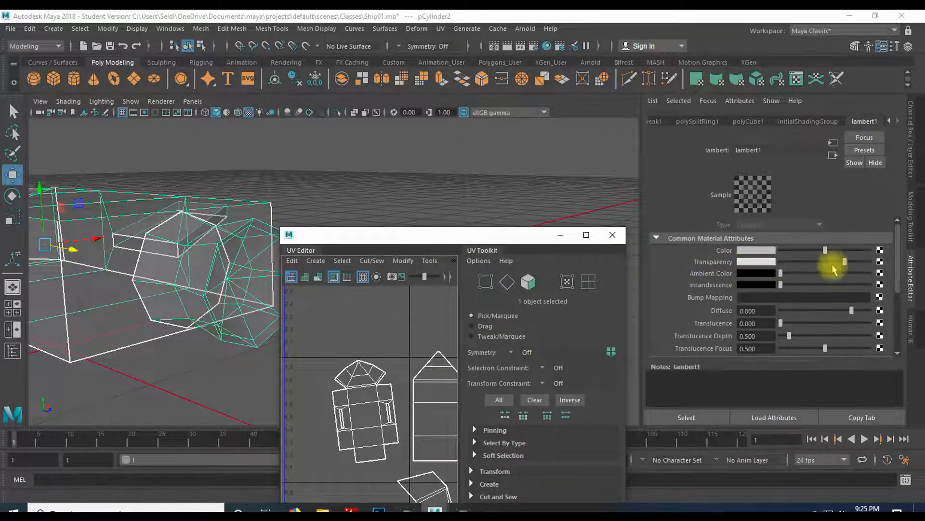
pyautogui.moveTo(841, 262); pyautogui.dragTo(781, 264)
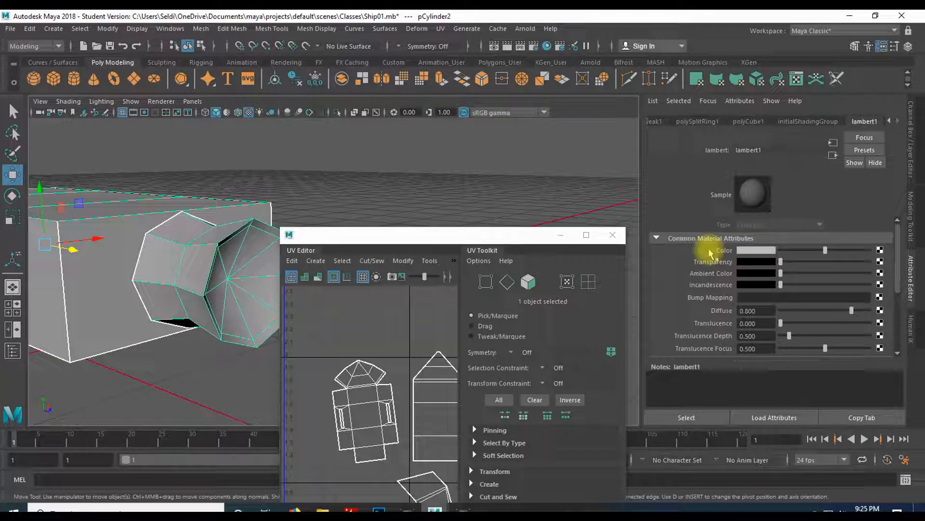
pyautogui.moveTo(363, 235); pyautogui.dragTo(515, 100)
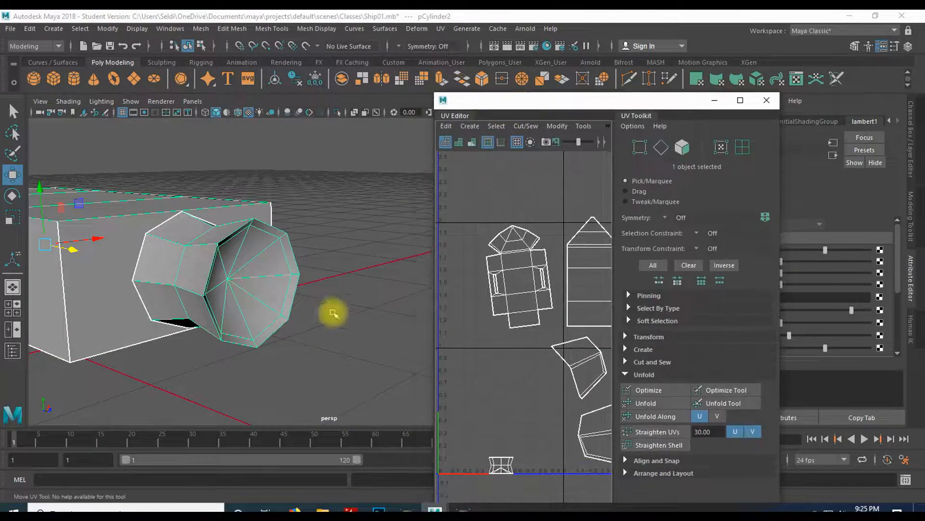
# - Select one narrow rim face on the rear end of the thruster, using the Select tool in face mode
pyautogui.scroll(2, 322, 291)
pyautogui.click(240, 298)
pyautogui.moveTo(239, 280); pyautogui.dragTo(238, 213, button='right')
pyautogui.click(239, 244)
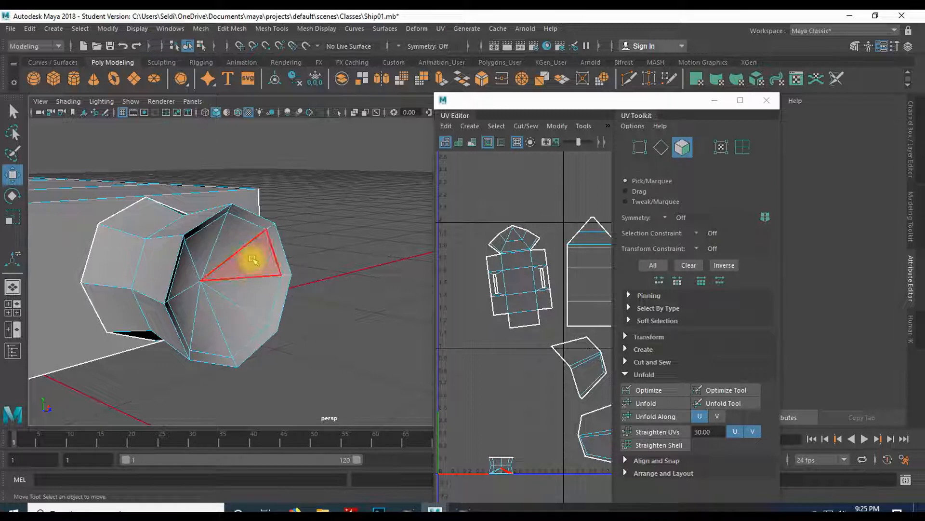
pyautogui.click(244, 212)
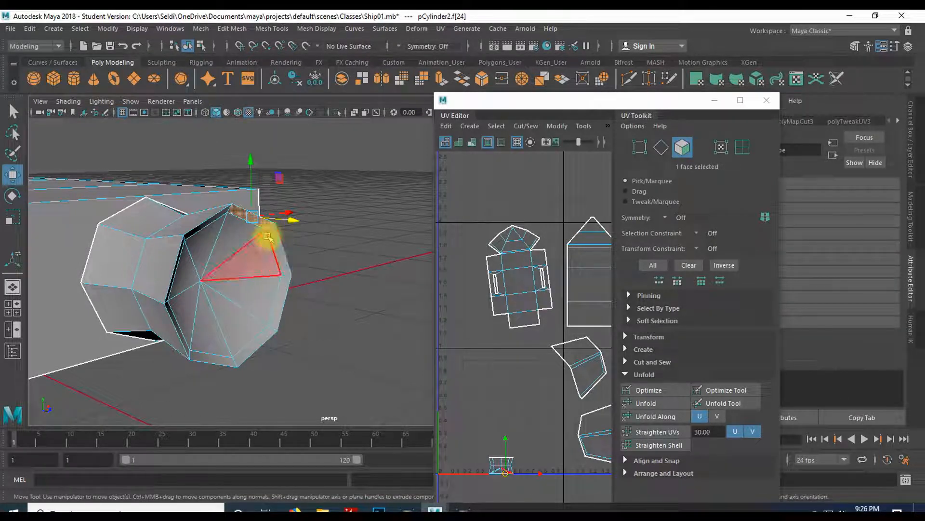
pyautogui.press('q')
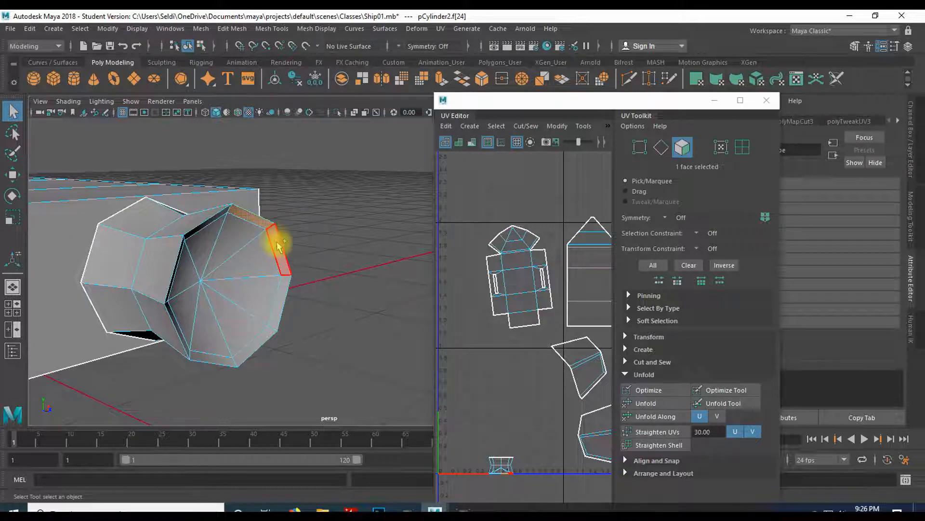
# - Add the remaining rim faces and the inner triangular faces of the thruster's rear end to the selection, 16 faces altogether
pyautogui.keyDown('shift'); pyautogui.click(232, 237); pyautogui.keyUp('shift')
pyautogui.keyDown('shift'); pyautogui.click(256, 259); pyautogui.keyUp('shift')
pyautogui.keyDown('shift'); pyautogui.click(251, 303); pyautogui.keyUp('shift')
pyautogui.keyDown('shift'); pyautogui.click(233, 327); pyautogui.keyUp('shift')
pyautogui.keyDown('shift'); pyautogui.click(212, 336); pyautogui.keyUp('shift')
pyautogui.keyDown('shift'); pyautogui.click(192, 321); pyautogui.keyUp('shift')
pyautogui.keyDown('shift'); pyautogui.click(177, 277); pyautogui.keyUp('shift')
pyautogui.keyDown('shift'); pyautogui.click(212, 236); pyautogui.keyUp('shift')
# - Apply a Y-axis planar projection fitted to the bounding box to the 16 thruster faces, and move their shell outside the UV tile
pyautogui.keyDown('alt'); pyautogui.moveTo(338, 304); pyautogui.dragTo(352, 269); pyautogui.keyUp('alt')
pyautogui.keyDown('alt'); pyautogui.moveTo(210, 265); pyautogui.dragTo(299, 276); pyautogui.keyUp('alt')
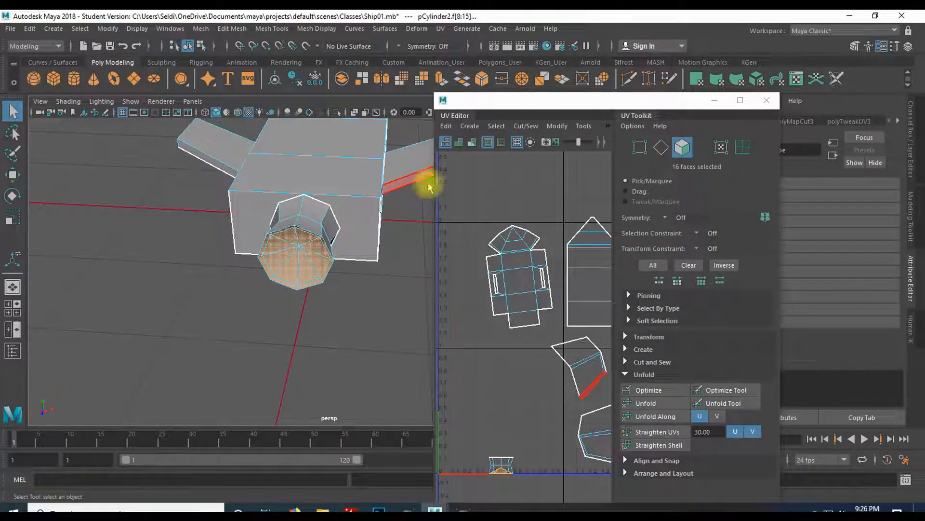
pyautogui.click(441, 30)
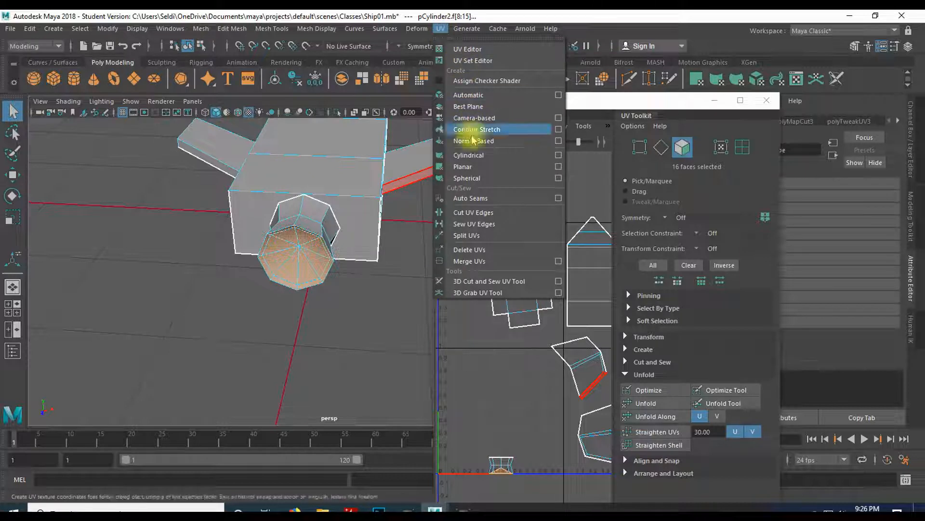
pyautogui.click(556, 168)
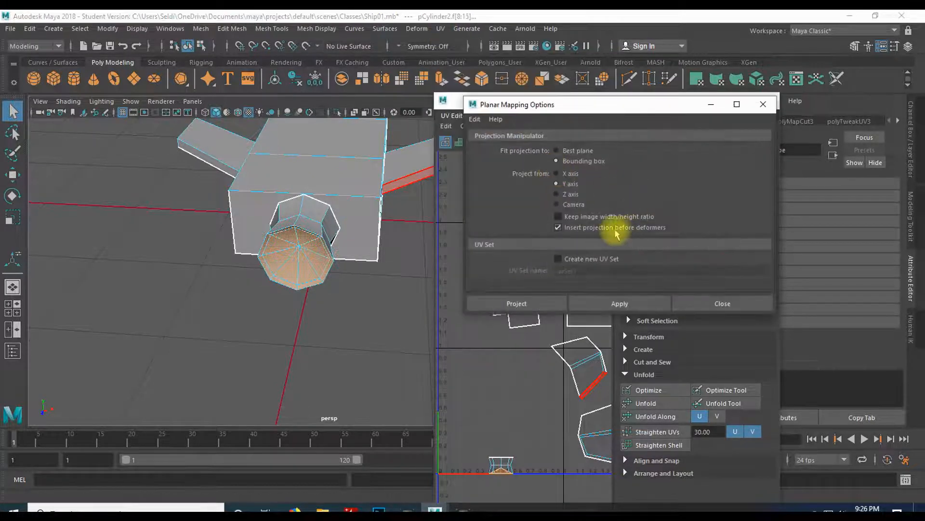
pyautogui.click(500, 305)
pyautogui.scroll(-3, 554, 371)
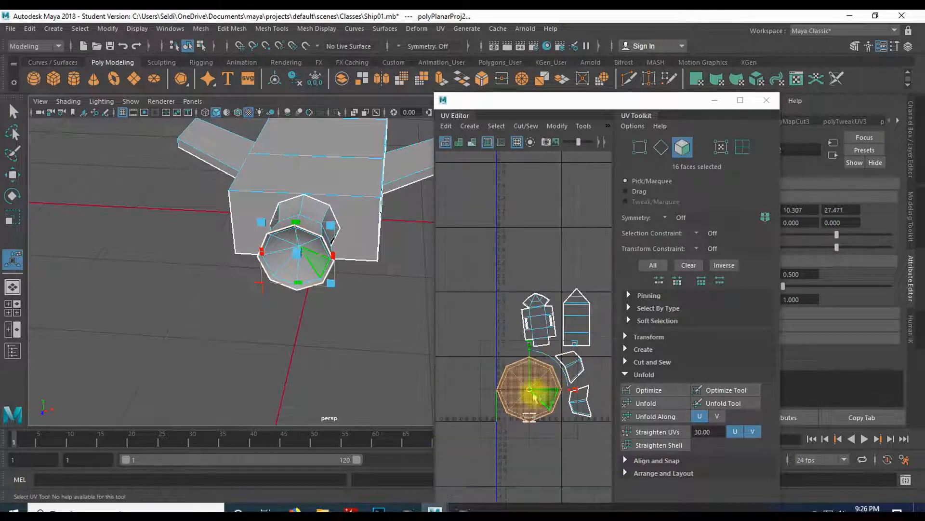
pyautogui.moveTo(532, 391); pyautogui.dragTo(444, 372)
pyautogui.click(470, 290)
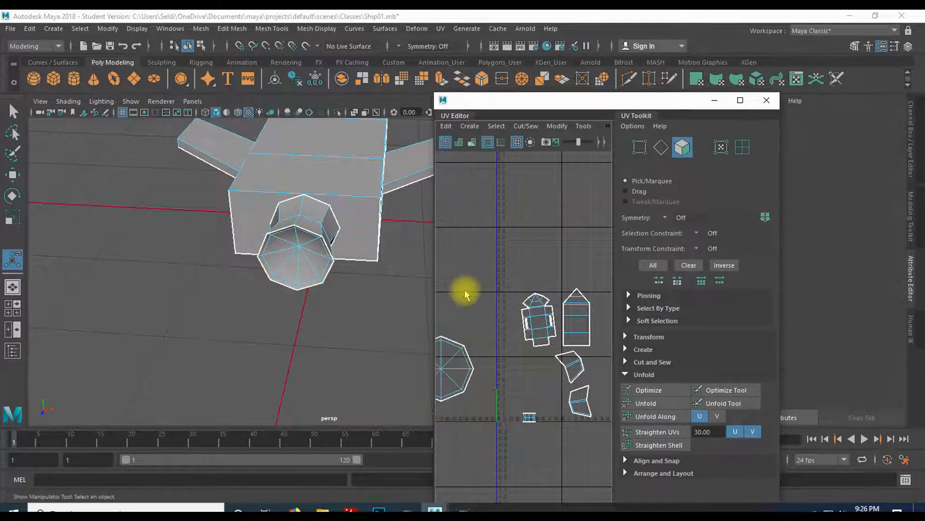
# - Cut the UVs along the two connected lengthwise edges on the underside of the thruster
pyautogui.scroll(3, 298, 268)
pyautogui.keyDown('alt'); pyautogui.moveTo(275, 271); pyautogui.dragTo(337, 272); pyautogui.keyUp('alt')
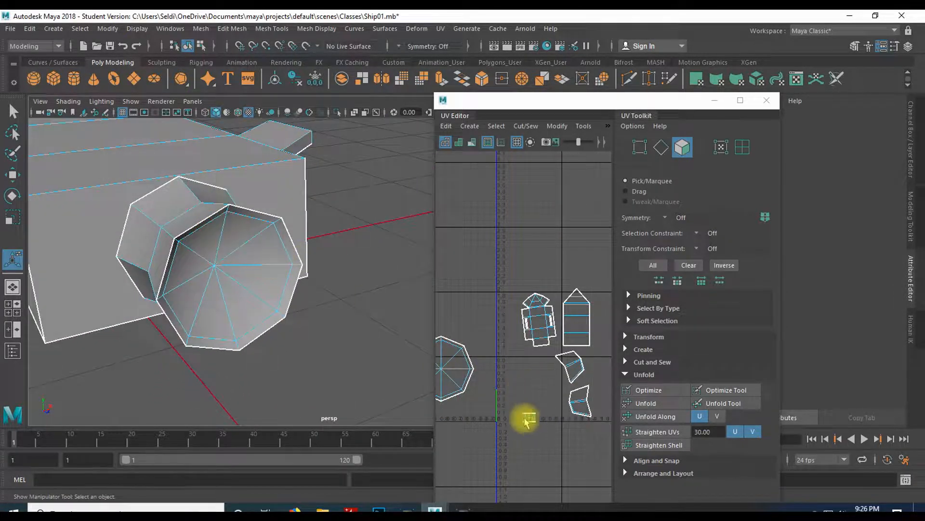
pyautogui.keyDown('alt'); pyautogui.moveTo(325, 304); pyautogui.dragTo(352, 244); pyautogui.keyUp('alt')
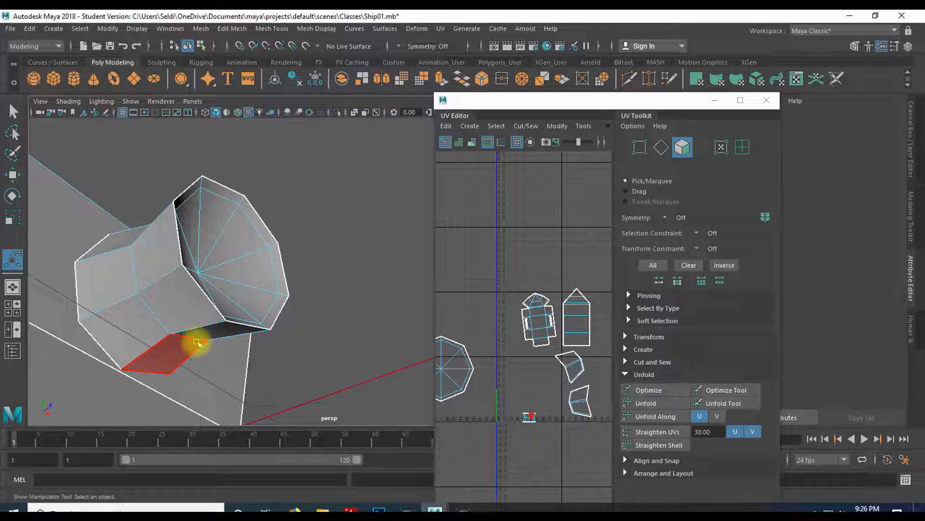
pyautogui.moveTo(182, 324); pyautogui.dragTo(188, 152, button='right')
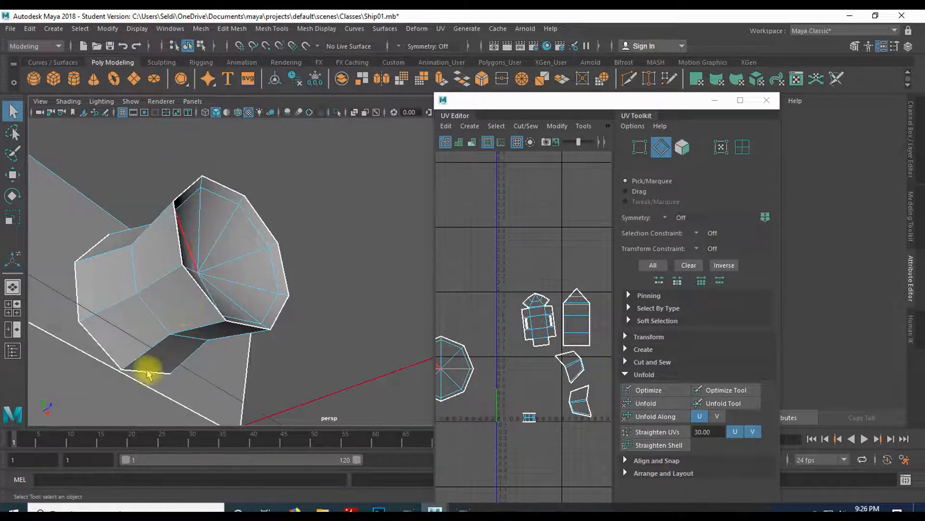
pyautogui.click(192, 330)
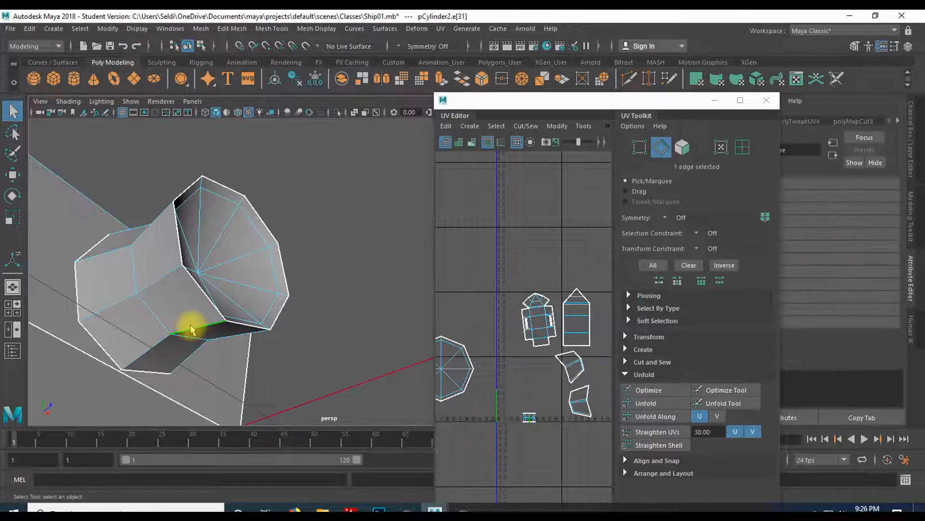
pyautogui.keyDown('shift'); pyautogui.click(159, 353); pyautogui.keyUp('shift')
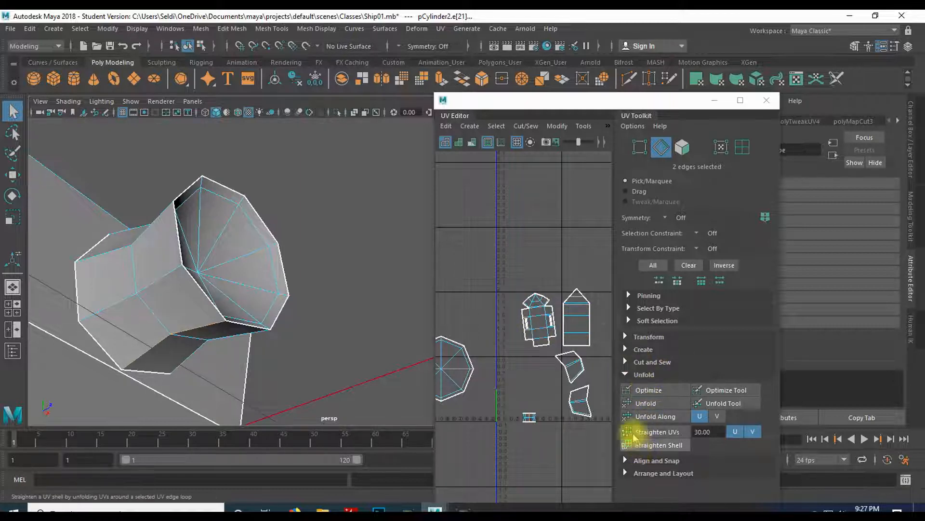
pyautogui.click(626, 374)
pyautogui.click(627, 363)
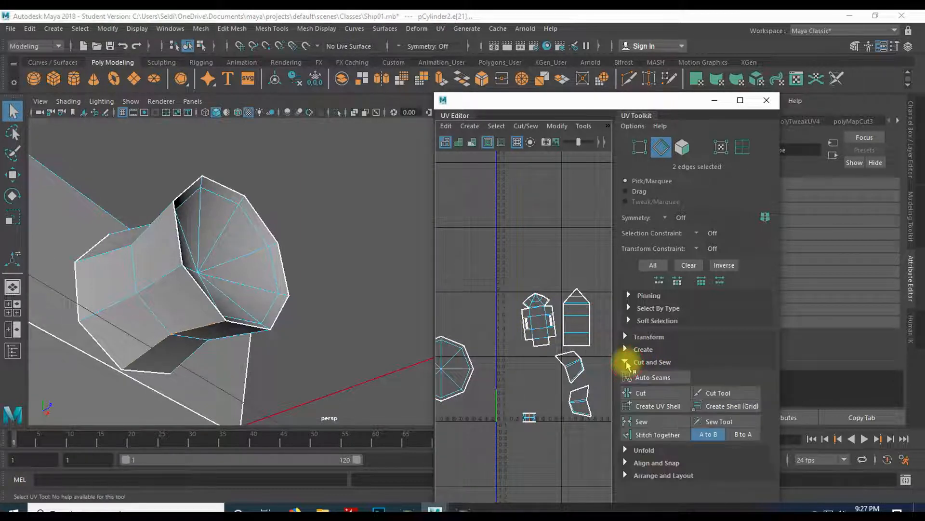
pyautogui.click(658, 396)
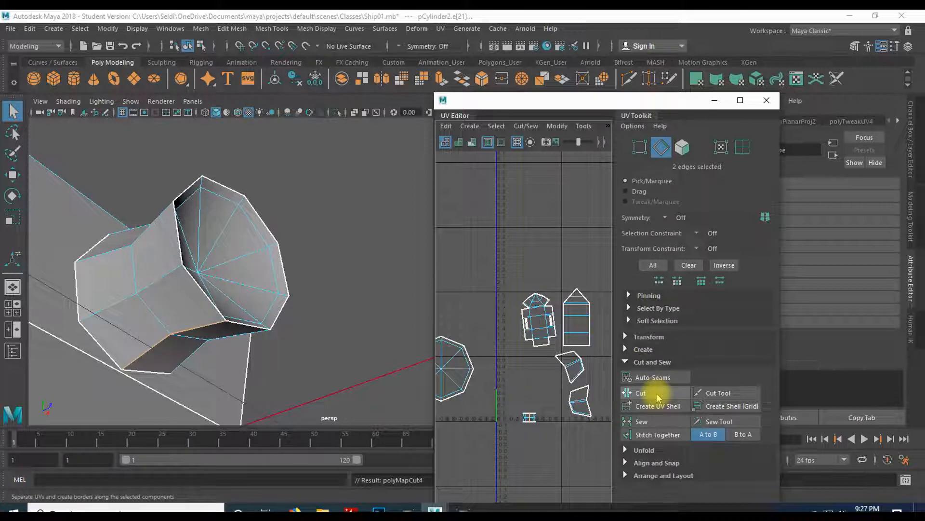
# - Select all 27 UVs of the thruster's side shell and unfold them
pyautogui.click(626, 362)
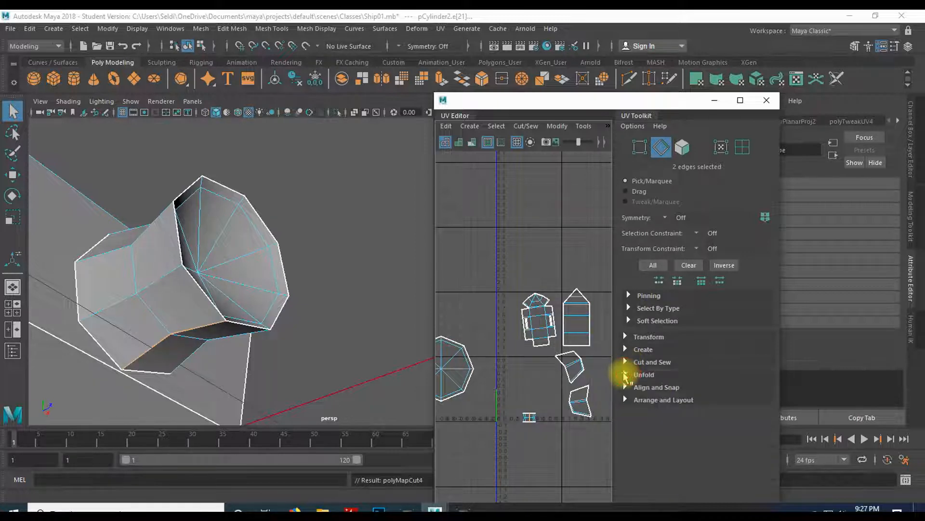
pyautogui.click(626, 374)
pyautogui.moveTo(529, 418); pyautogui.dragTo(564, 375, button='right')
pyautogui.moveTo(513, 407); pyautogui.dragTo(544, 436)
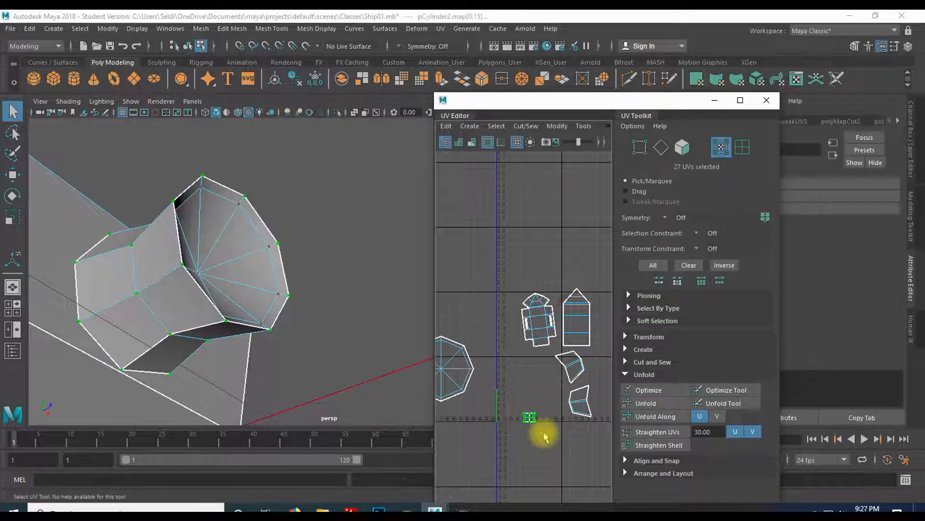
pyautogui.click(647, 405)
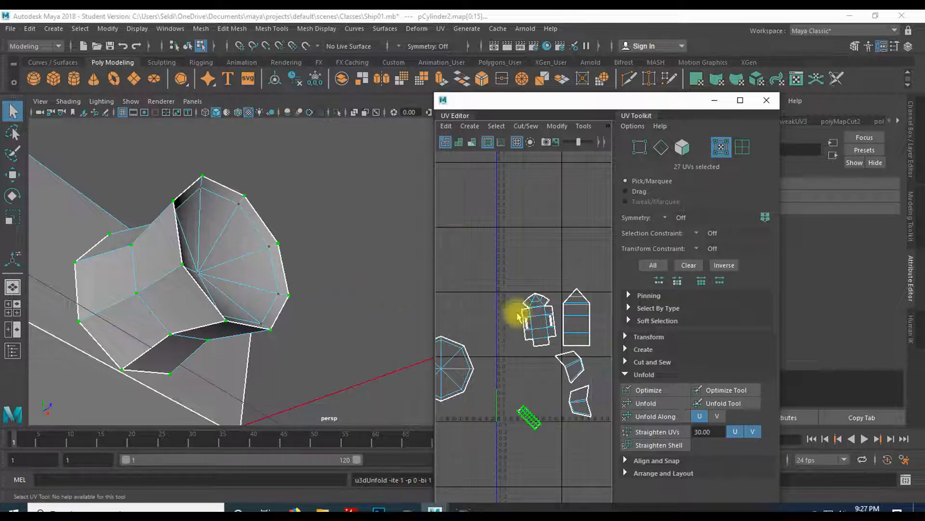
# - Maximize the UV Editor window and clear the UV selection
pyautogui.click(740, 100)
pyautogui.scroll(-4, 516, 293)
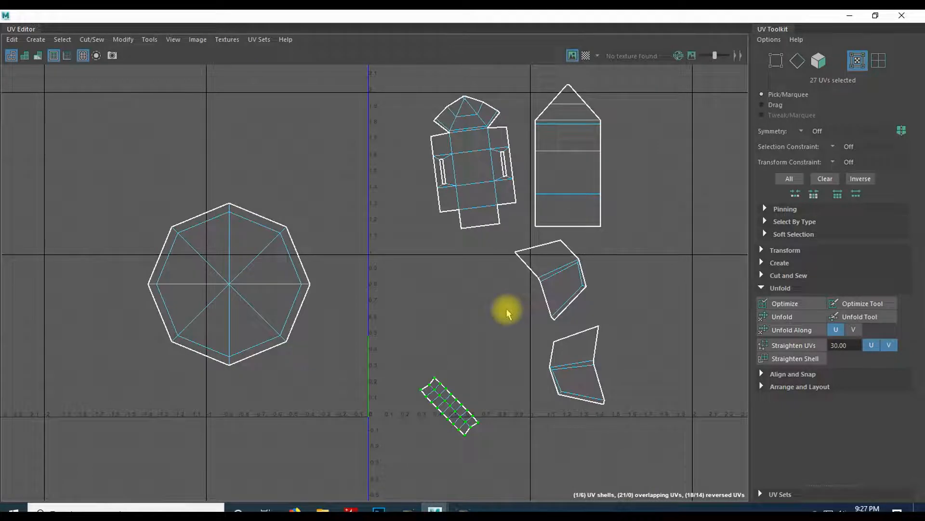
pyautogui.scroll(1, 506, 312)
pyautogui.keyDown('alt'); pyautogui.moveTo(481, 288); pyautogui.dragTo(455, 217, button='middle'); pyautogui.keyUp('alt')
pyautogui.moveTo(317, 169); pyautogui.dragTo(299, 255)
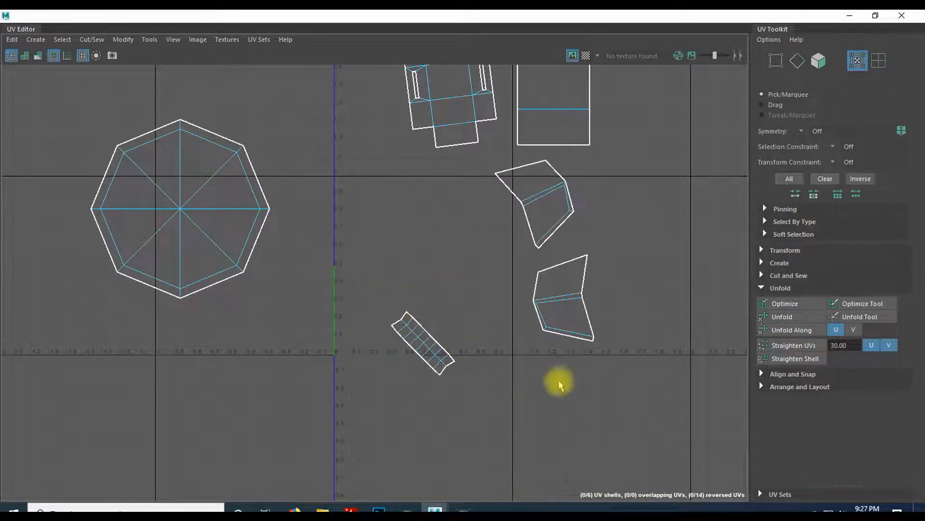
# - Rotate the thruster's side shell until it lies horizontal and move it into the lower right corner of the UV tile
pyautogui.moveTo(432, 336); pyautogui.dragTo(484, 332, button='right')
pyautogui.doubleClick(449, 346)
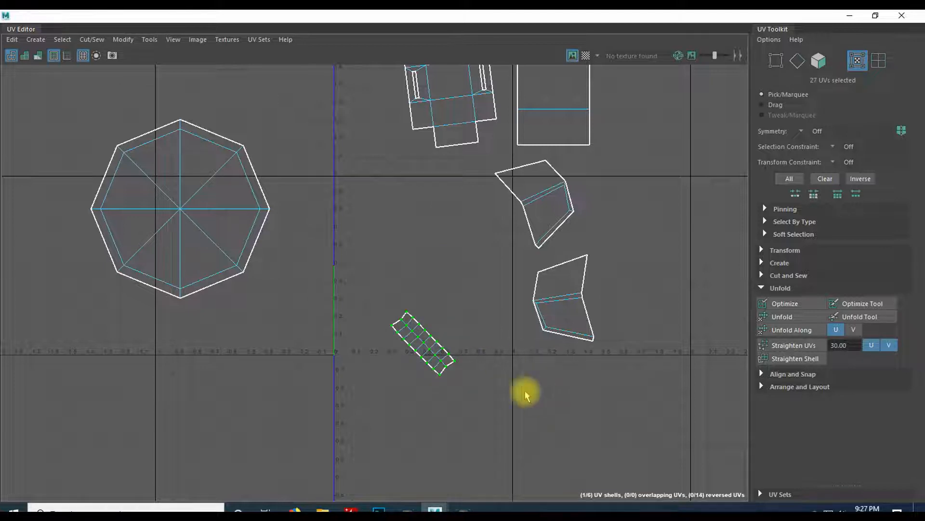
pyautogui.press('w')
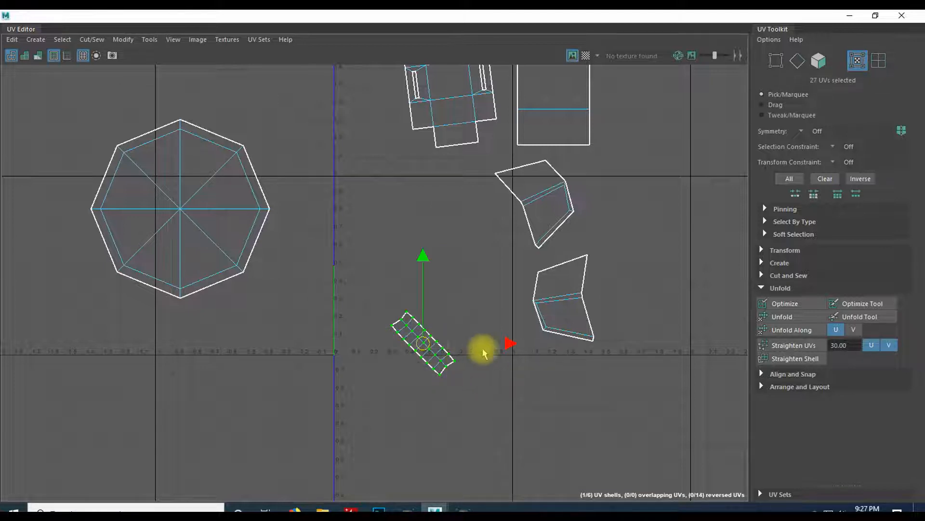
pyautogui.press('e')
pyautogui.moveTo(446, 268); pyautogui.dragTo(380, 270)
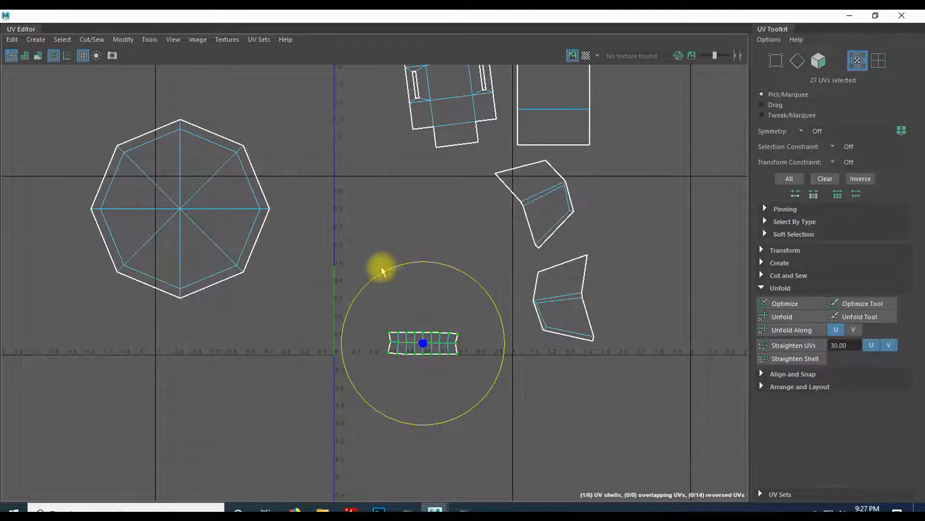
pyautogui.press('w')
pyautogui.moveTo(422, 347); pyautogui.dragTo(470, 340)
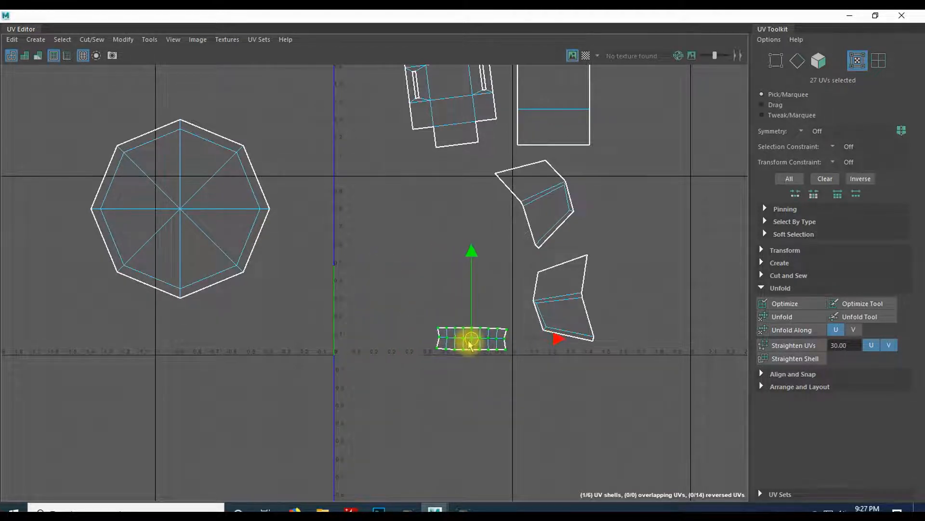
# - Scale down the octagonal thruster end shell uniformly and move it into the lower left corner of the UV tile
pyautogui.click(225, 217)
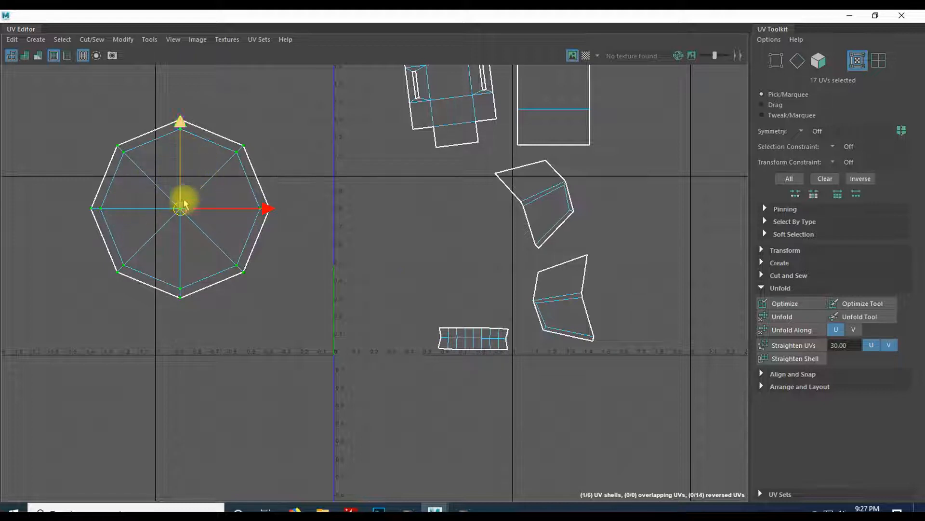
pyautogui.press('r')
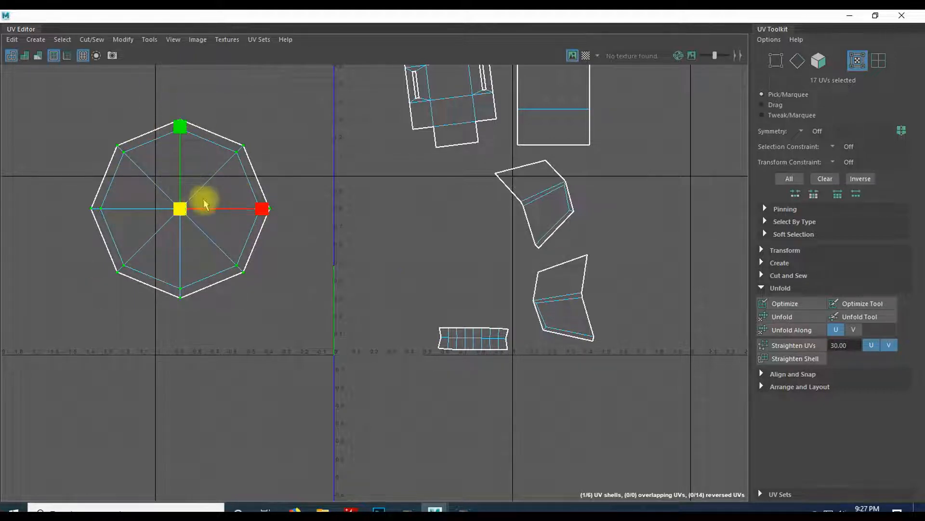
pyautogui.moveTo(180, 209); pyautogui.dragTo(124, 206)
pyautogui.press('w')
pyautogui.moveTo(186, 208); pyautogui.dragTo(366, 336)
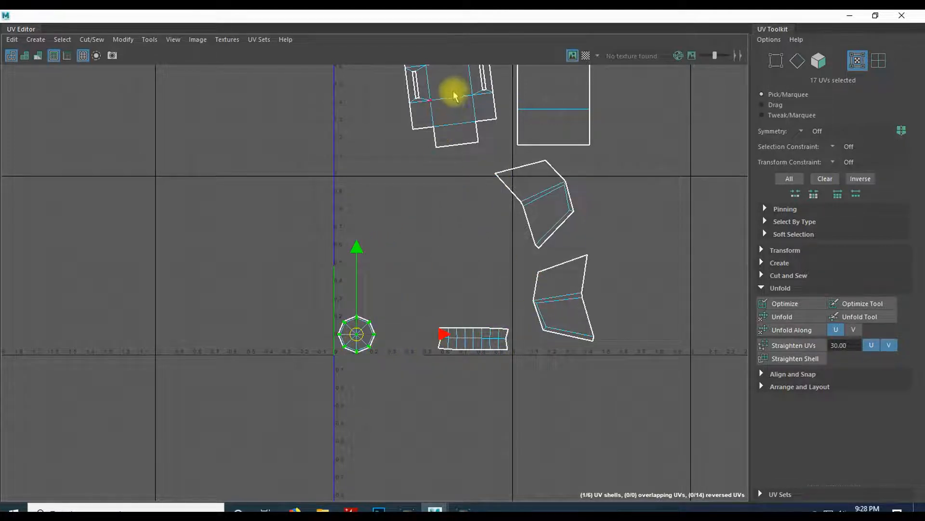
# - Move the 40-UV hull shell with the fanned nose into the UV tile and rotate it upright above the thruster shells
pyautogui.moveTo(449, 79); pyautogui.dragTo(408, 252)
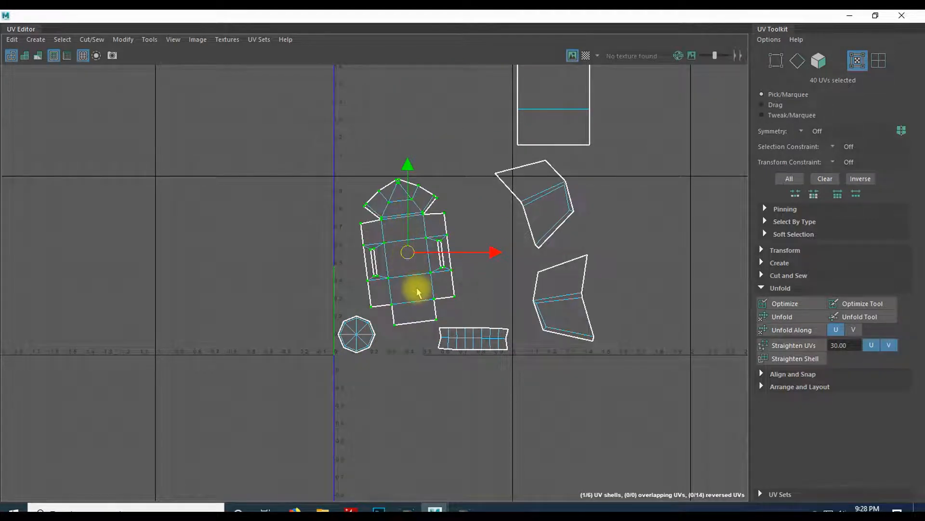
pyautogui.press('e')
pyautogui.moveTo(433, 174); pyautogui.dragTo(444, 175)
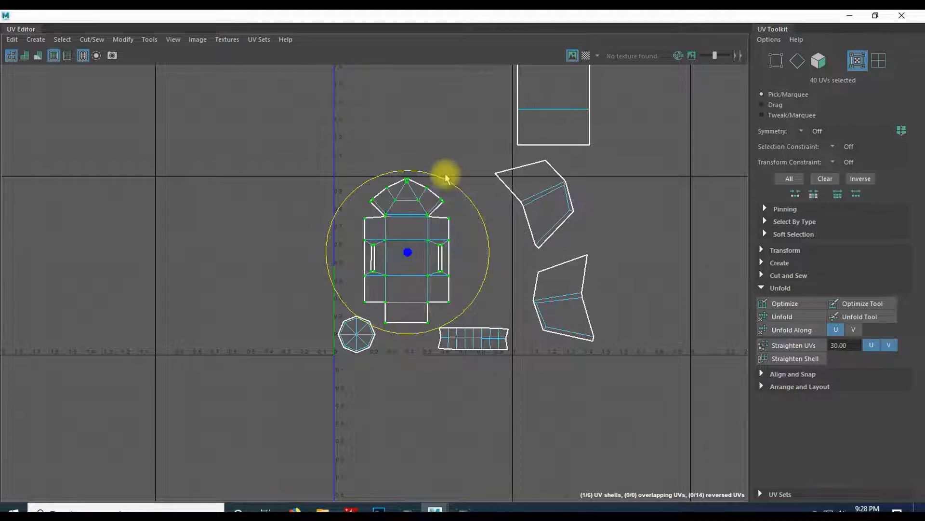
pyautogui.press('w')
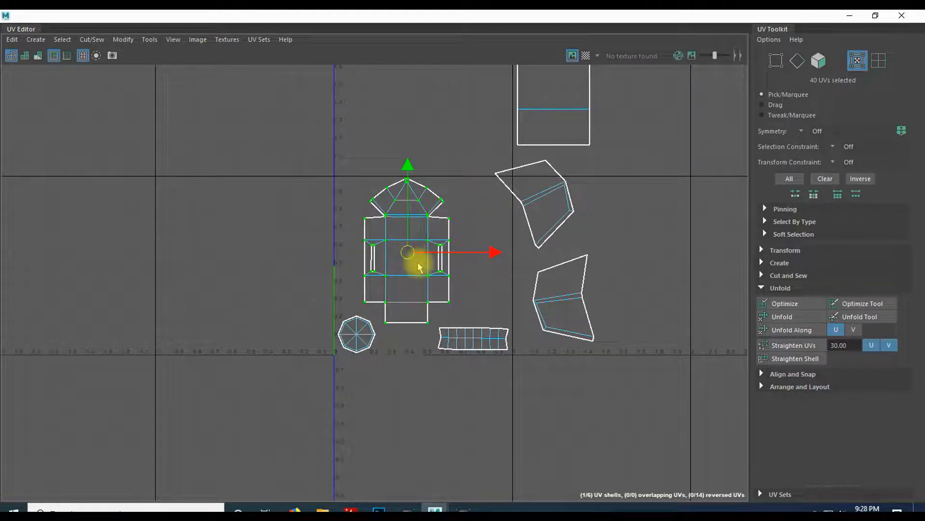
pyautogui.scroll(2, 419, 265)
pyautogui.moveTo(402, 248); pyautogui.dragTo(388, 249)
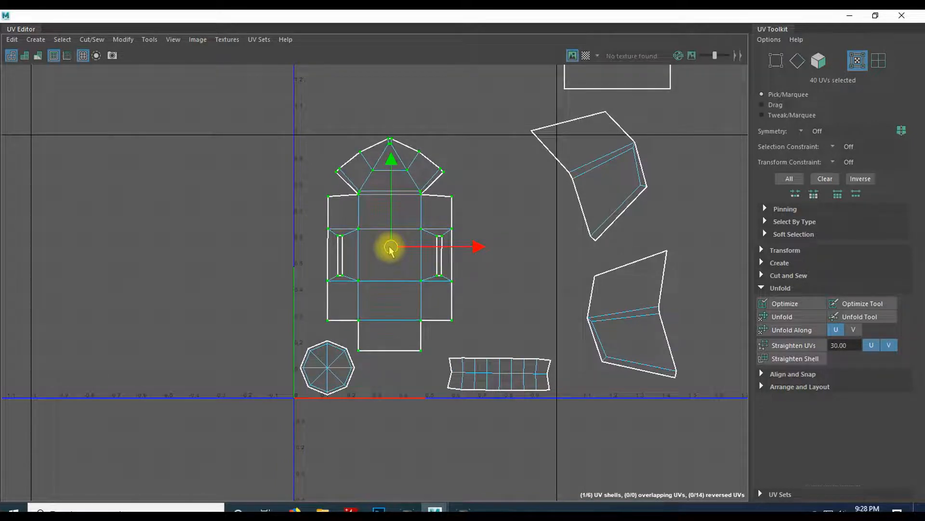
# - Move the upper wing shell farther right, and place the pointed 14-UV hull shell beside the other hull shell
pyautogui.scroll(-1, 534, 227)
pyautogui.keyDown('alt'); pyautogui.moveTo(521, 208); pyautogui.dragTo(433, 266, button='middle'); pyautogui.keyUp('alt')
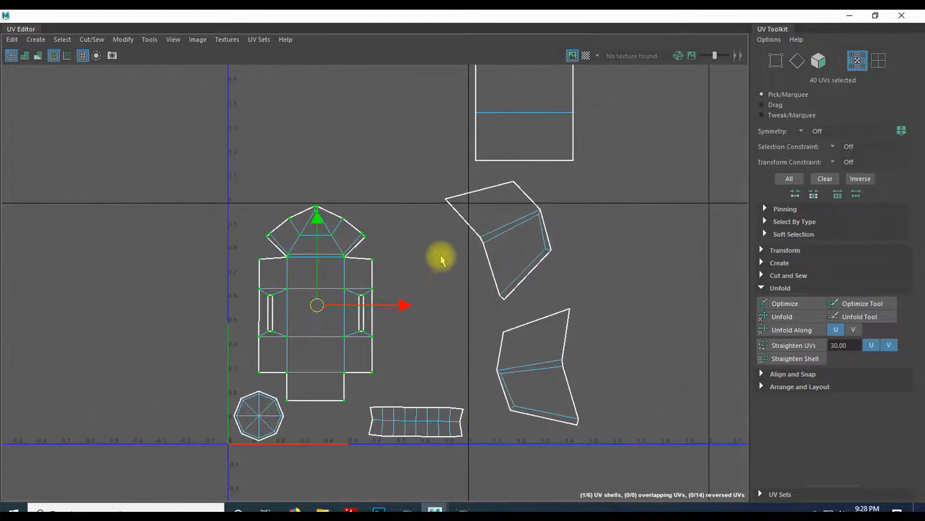
pyautogui.scroll(-1, 466, 227)
pyautogui.doubleClick(504, 240)
pyautogui.moveTo(491, 236); pyautogui.dragTo(619, 241)
pyautogui.doubleClick(506, 139)
pyautogui.moveTo(514, 88); pyautogui.dragTo(441, 248)
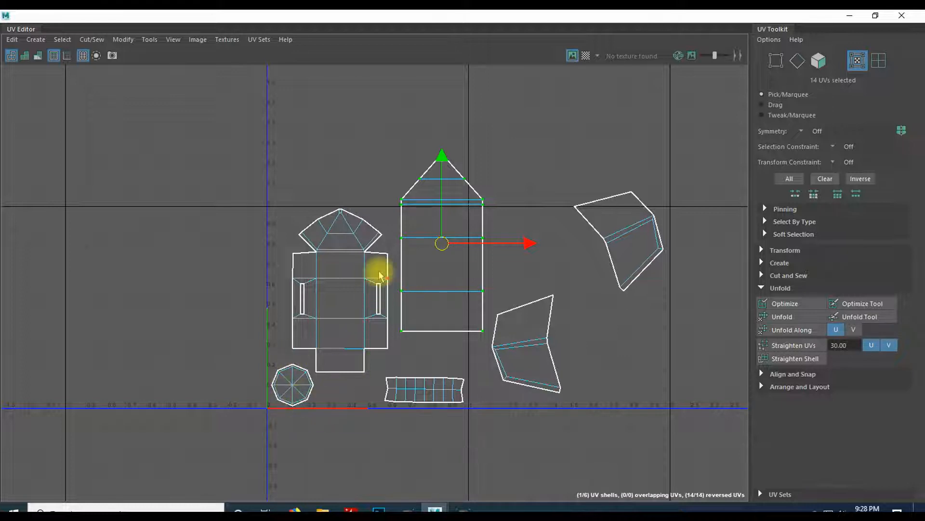
# - Scale down both hull shells together and arrange them side by side in the upper left part of the UV tile
pyautogui.doubleClick(332, 230)
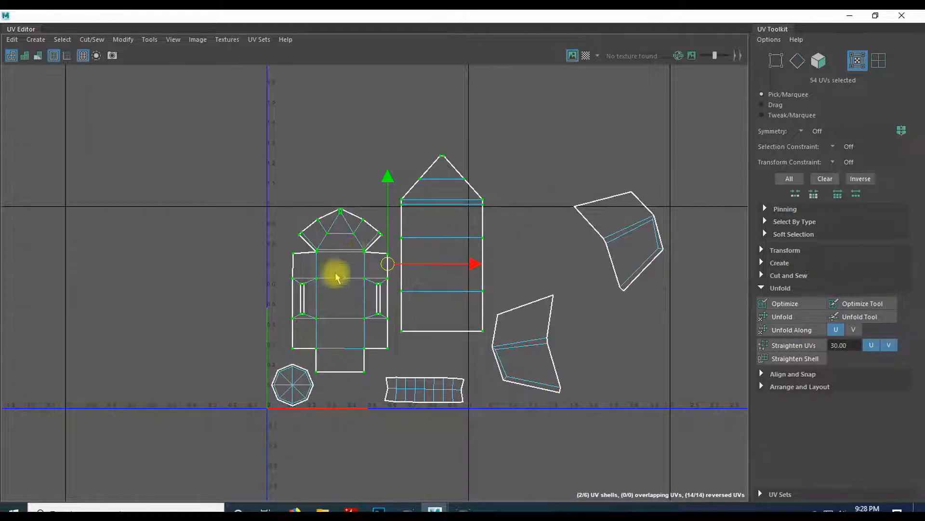
pyautogui.moveTo(398, 266); pyautogui.dragTo(364, 271)
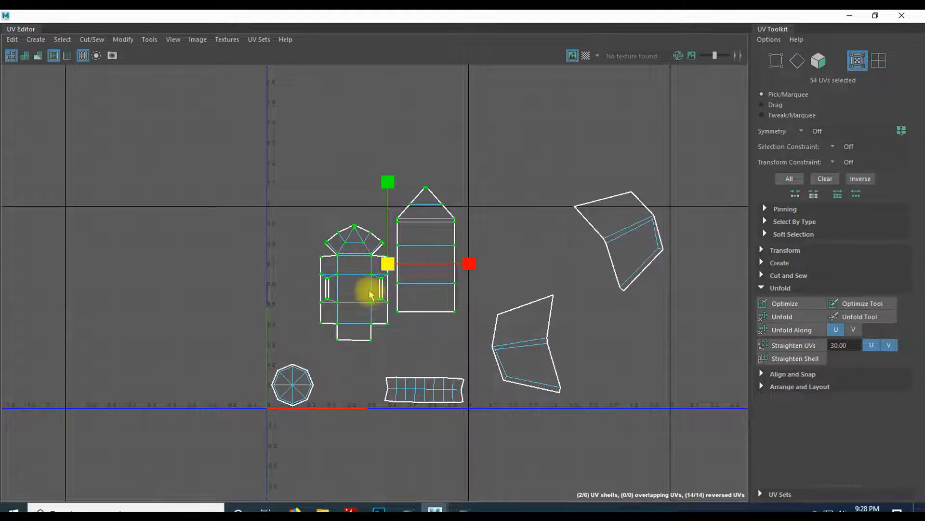
pyautogui.click(356, 284)
pyautogui.moveTo(360, 293); pyautogui.dragTo(319, 278)
pyautogui.click(404, 251)
pyautogui.moveTo(424, 247); pyautogui.dragTo(386, 268)
# - Lower the pointed hull shell slightly so its tip sits inside the tile's upper edge
pyautogui.click(436, 227)
pyautogui.scroll(1, 423, 278)
pyautogui.scroll(3, 423, 278)
pyautogui.keyDown('alt'); pyautogui.moveTo(448, 219); pyautogui.dragTo(464, 173, button='middle'); pyautogui.keyUp('alt')
pyautogui.click(413, 206)
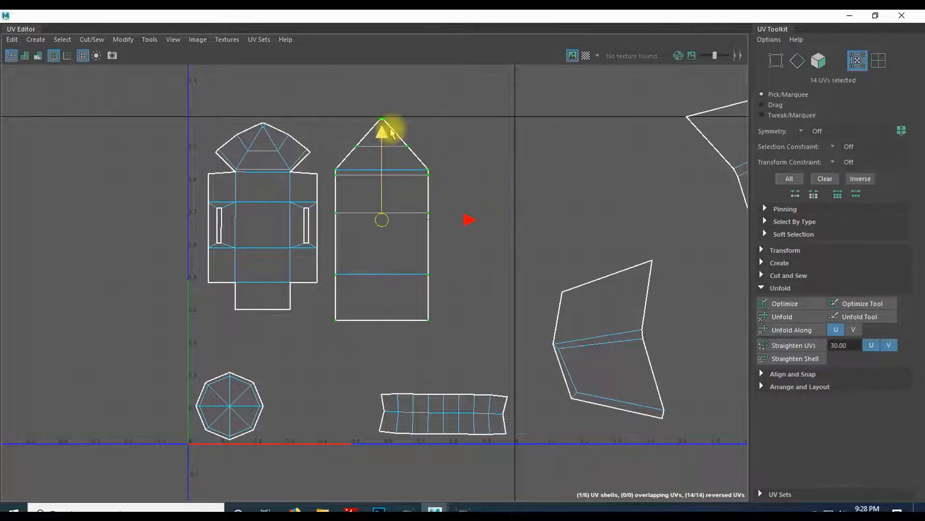
pyautogui.moveTo(381, 135); pyautogui.dragTo(381, 138)
pyautogui.click(436, 121)
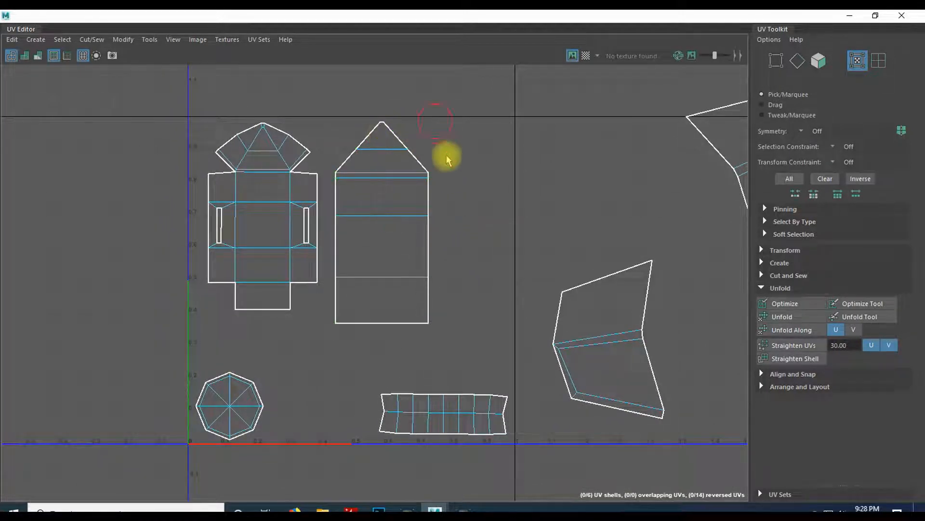
# - Move the thruster's side shell next to the octagonal shell, and scale the octagonal shell down a little
pyautogui.keyDown('alt'); pyautogui.moveTo(331, 337); pyautogui.dragTo(310, 295, button='middle'); pyautogui.keyUp('alt')
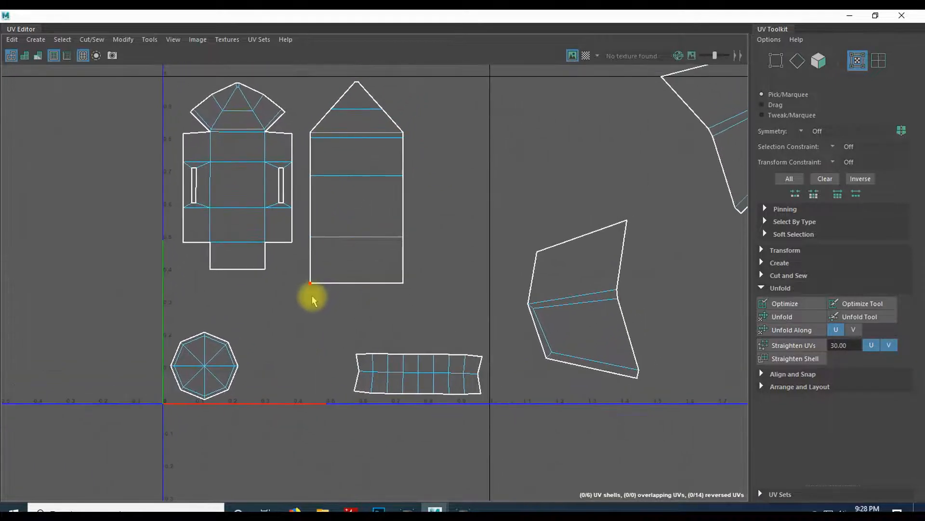
pyautogui.doubleClick(419, 384)
pyautogui.moveTo(415, 375); pyautogui.dragTo(311, 379)
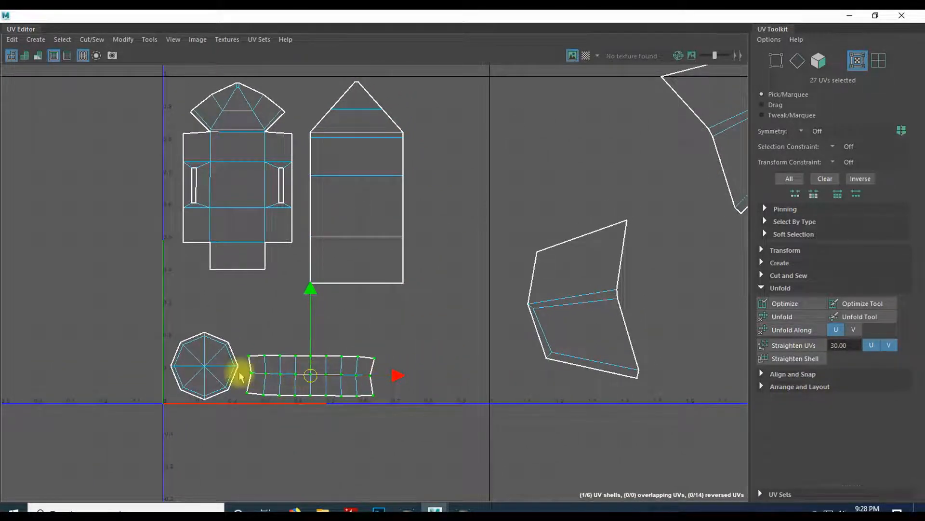
pyautogui.moveTo(204, 365)
pyautogui.mouseDown()
pyautogui.moveTo(180, 366)
pyautogui.moveTo(197, 370)
pyautogui.mouseUp()
pyautogui.press('w')
pyautogui.moveTo(296, 376); pyautogui.dragTo(298, 377)
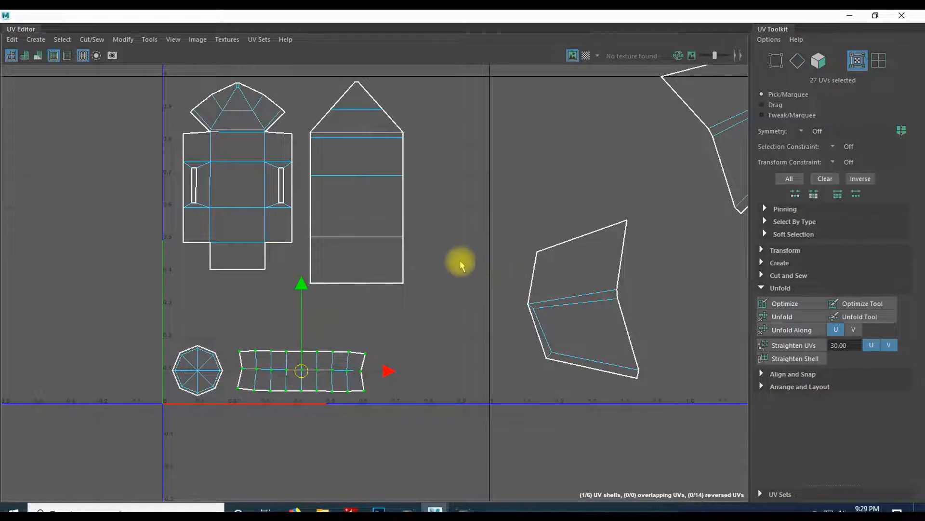
# - Move the lower wing shell left onto the right edge of the UV tile
pyautogui.keyDown('alt'); pyautogui.moveTo(463, 265); pyautogui.dragTo(386, 244, button='middle'); pyautogui.keyUp('alt')
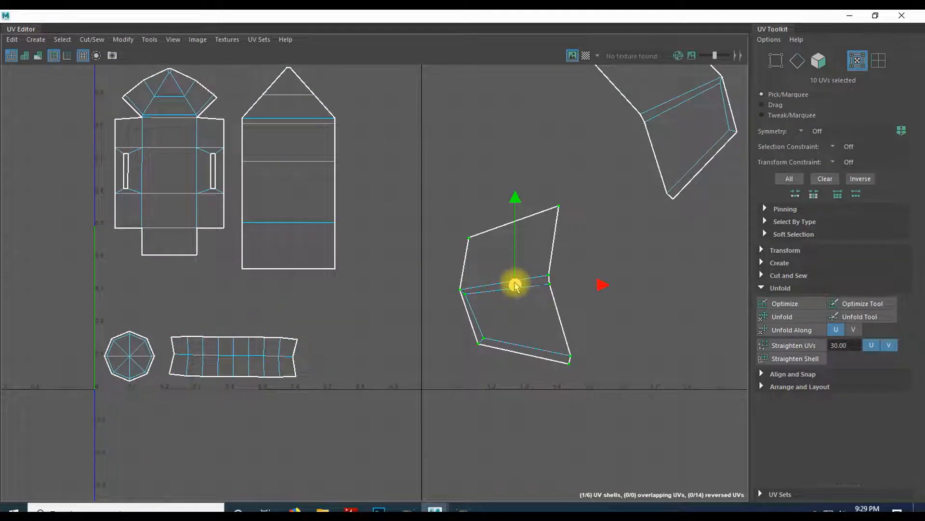
pyautogui.moveTo(516, 286); pyautogui.dragTo(466, 277)
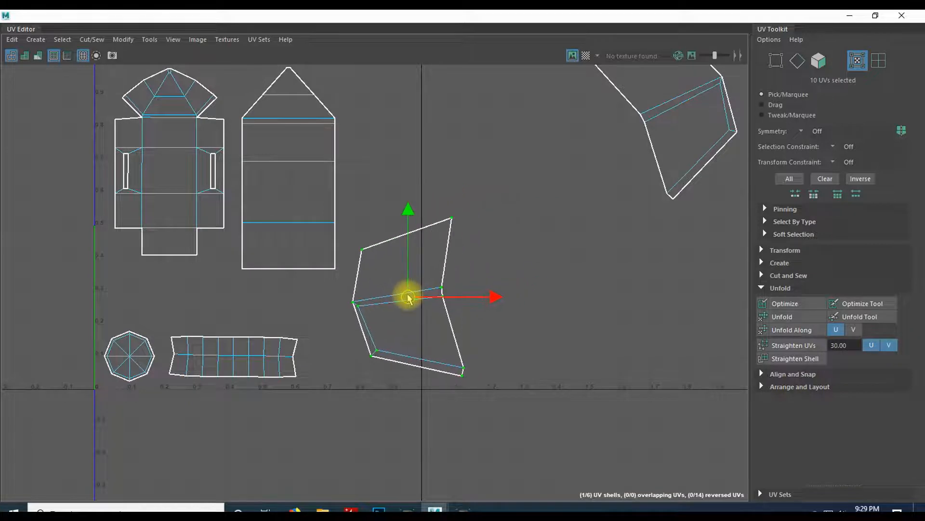
# - Try scaling down only the lower wing shell to fit the tile's lower right corner, and undo it
pyautogui.moveTo(405, 292); pyautogui.dragTo(363, 320)
pyautogui.press('w')
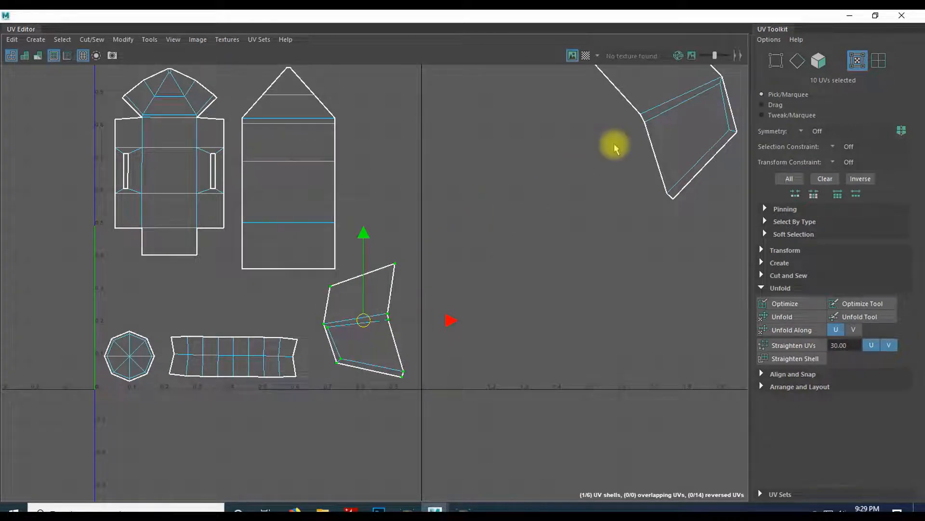
pyautogui.hotkey('ctrl', 'z')
pyautogui.hotkey('ctrl', 'z')
# - Bring the other wing shell beside the first, and scale both wing shells down together to fit the lower right of the tile
pyautogui.moveTo(643, 127); pyautogui.dragTo(537, 276)
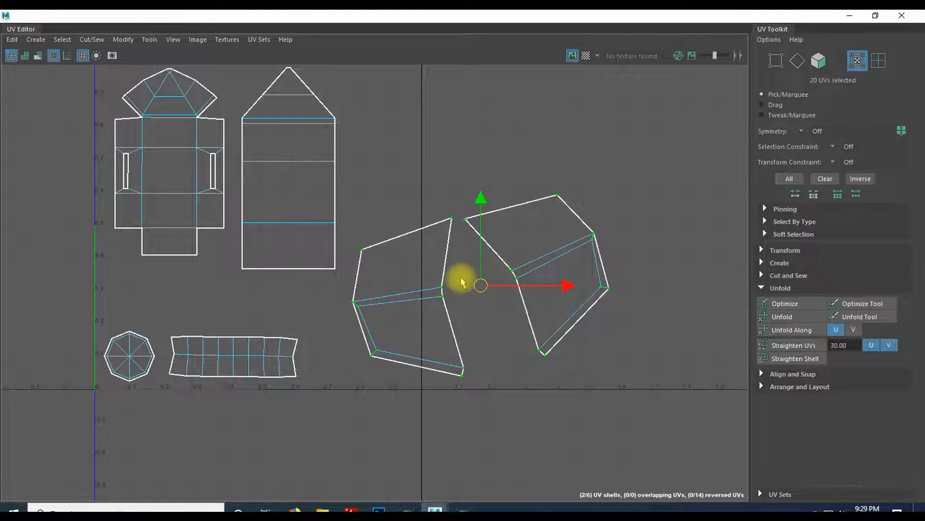
pyautogui.press('r')
pyautogui.moveTo(481, 284); pyautogui.dragTo(357, 322)
# - Place the second wing shell above the first and rotate it clockwise so it fits between the pointed hull shell and the tile edge
pyautogui.click(514, 268)
pyautogui.moveTo(514, 268); pyautogui.dragTo(394, 206)
pyautogui.press('e')
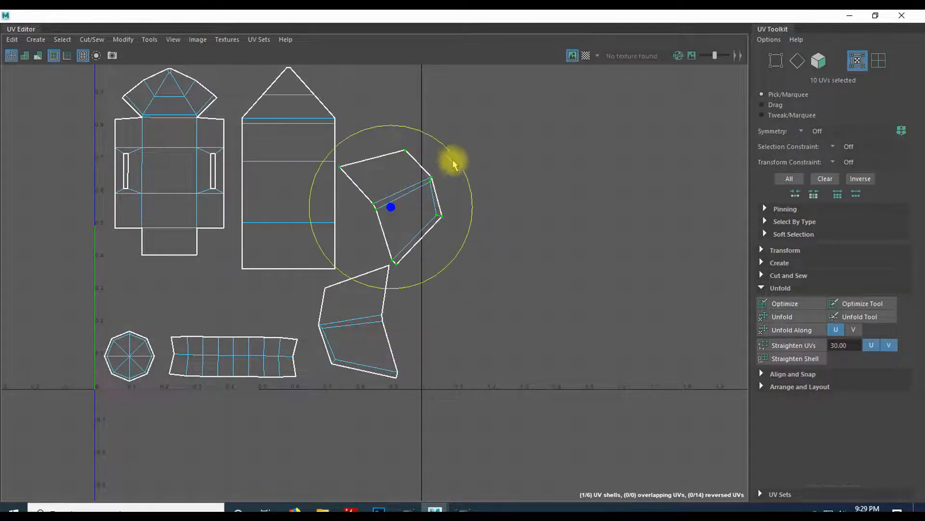
pyautogui.moveTo(453, 152); pyautogui.dragTo(473, 188)
pyautogui.press('w')
pyautogui.moveTo(399, 204); pyautogui.dragTo(363, 207)
# - Space out the pointed hull shell and both wing shells so they sit apart inside the UV tile
pyautogui.click(296, 193)
pyautogui.moveTo(368, 166); pyautogui.dragTo(362, 168)
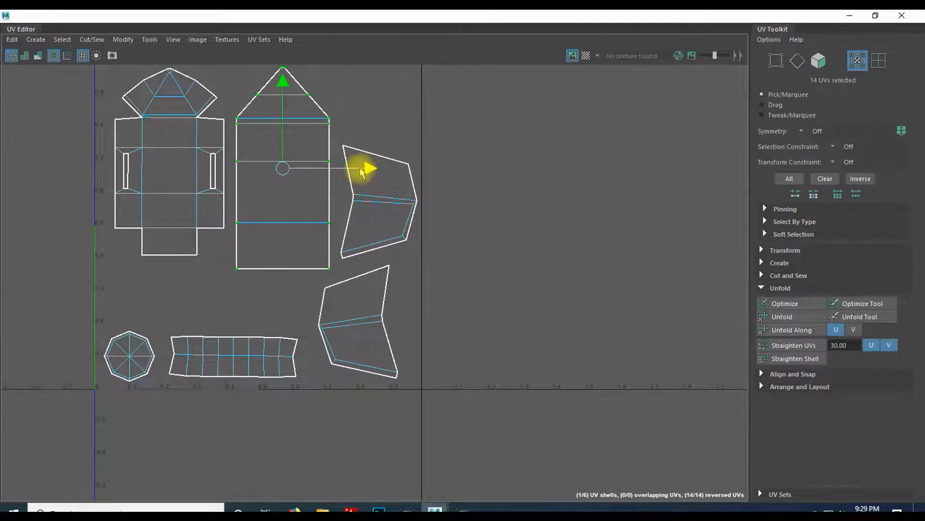
pyautogui.click(393, 216)
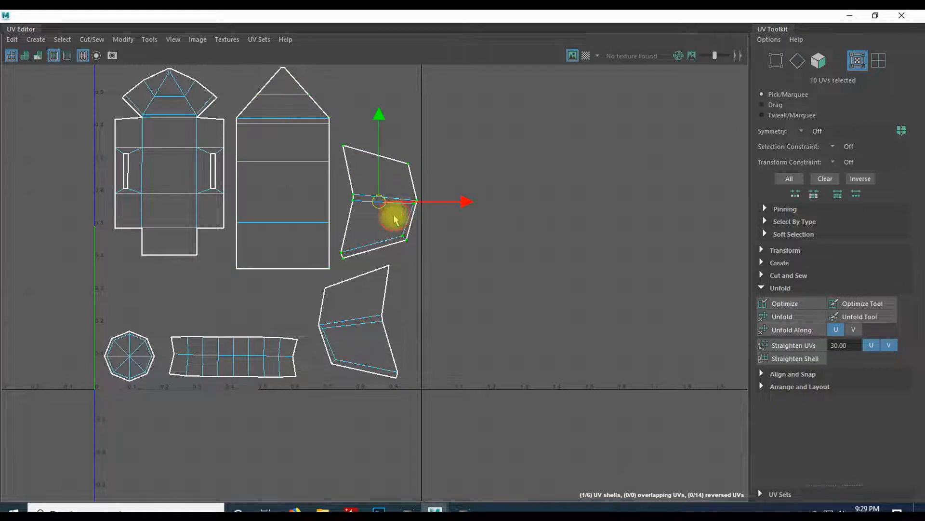
pyautogui.moveTo(379, 121); pyautogui.dragTo(379, 111)
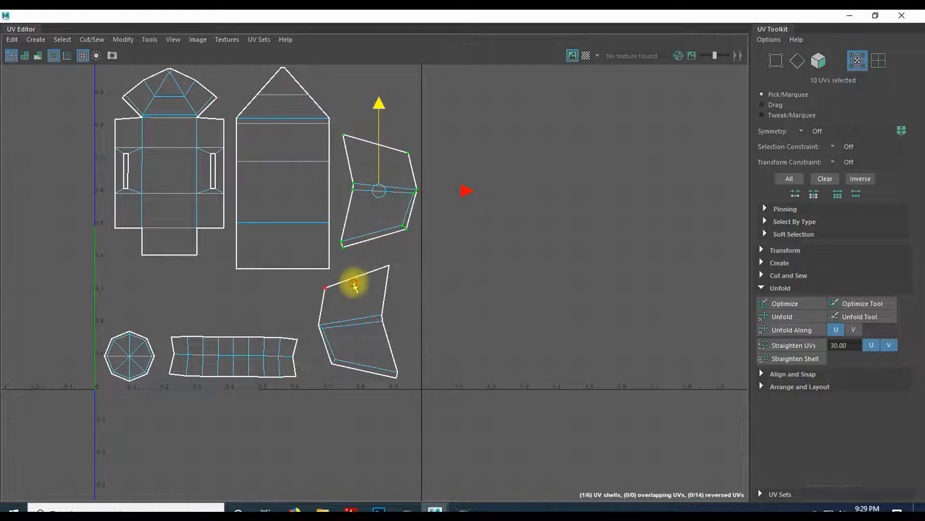
pyautogui.moveTo(358, 321); pyautogui.dragTo(371, 322)
pyautogui.click(284, 285)
pyautogui.press('a')
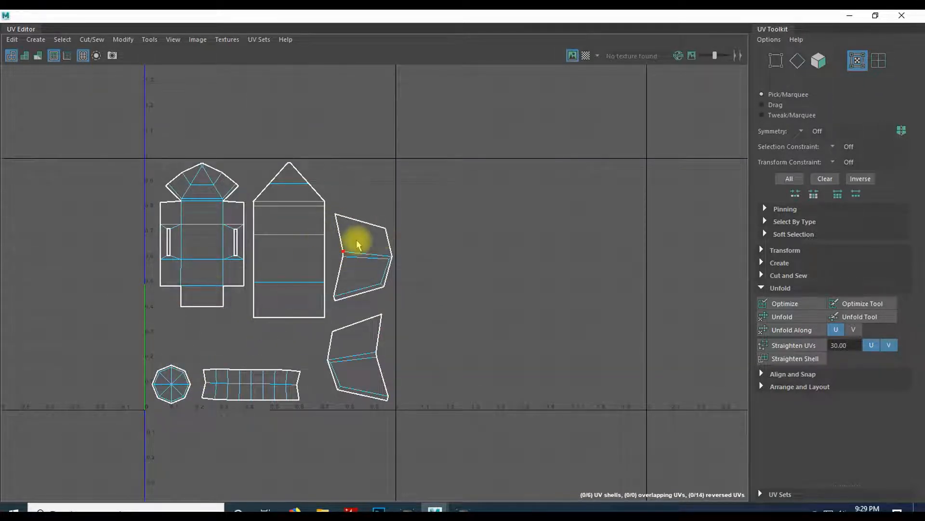
# - Scale up the octagonal thruster shell and the thruster strip shell together near the lower edge of the UV tile
pyautogui.doubleClick(220, 381)
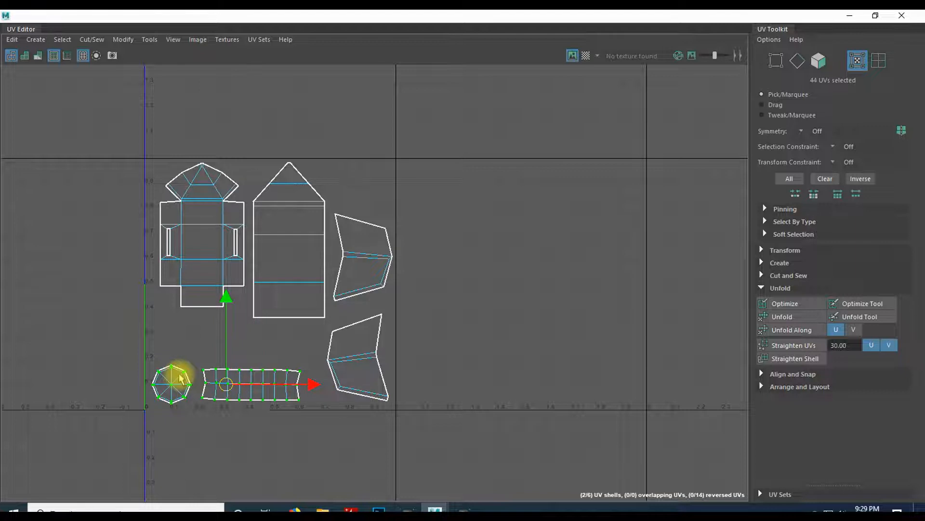
pyautogui.press('r')
pyautogui.moveTo(232, 382); pyautogui.dragTo(258, 367)
pyautogui.press('w')
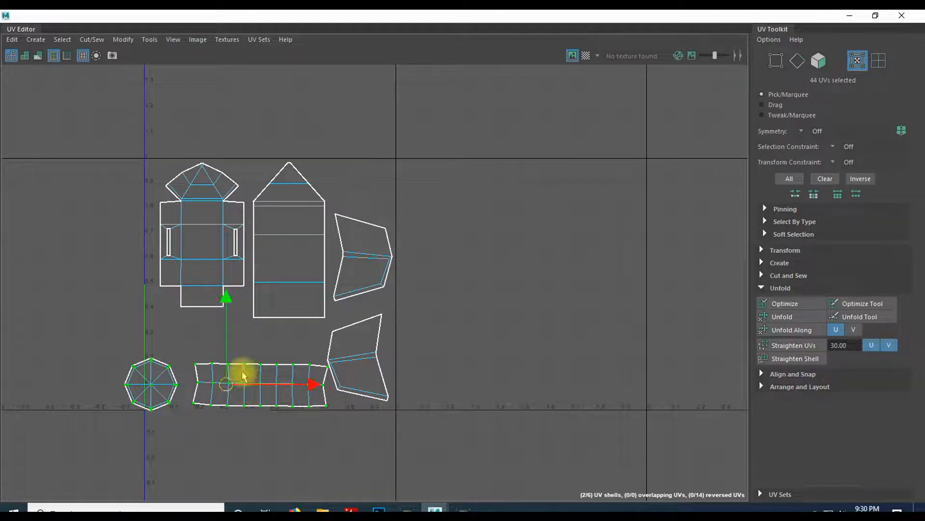
# - Move the octagonal thruster shell outside the tile beside its lower left edge, and shift the thruster strip up and away from the wing shell
pyautogui.click(222, 379)
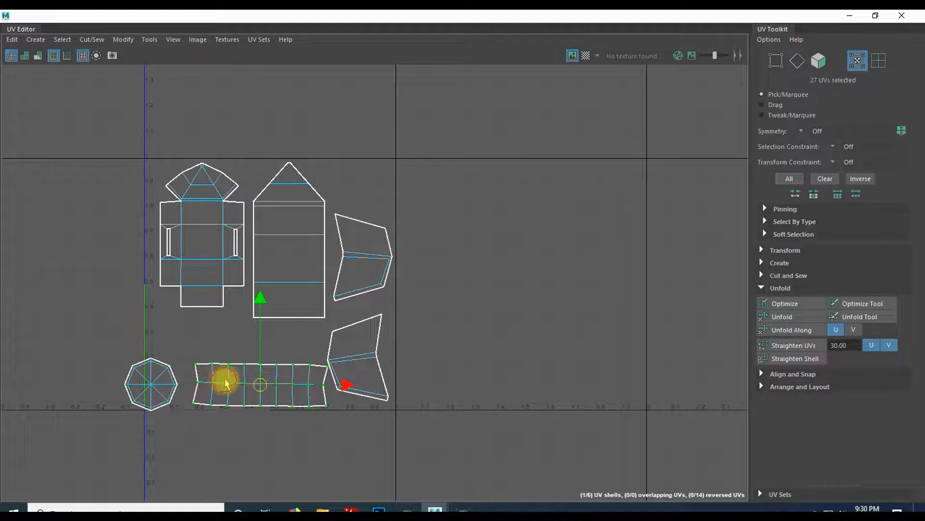
pyautogui.moveTo(261, 385); pyautogui.dragTo(254, 383)
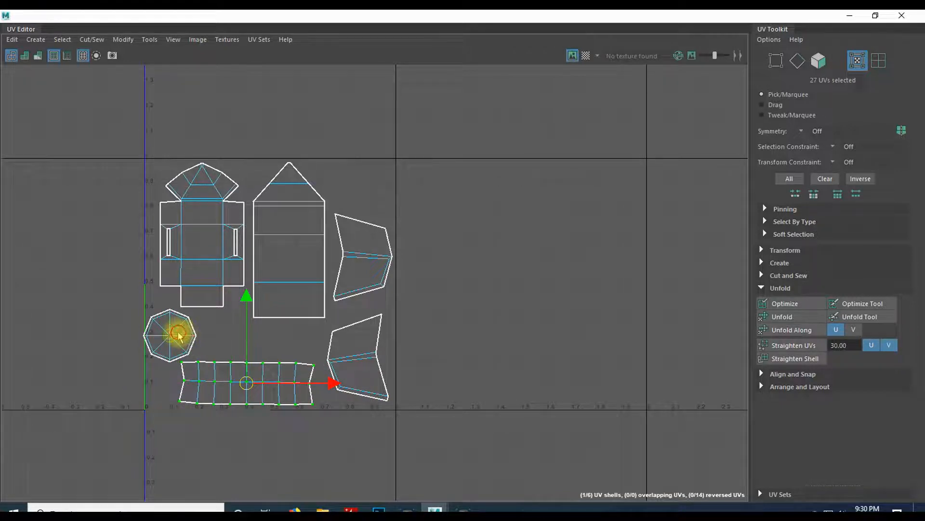
pyautogui.click(179, 335)
pyautogui.moveTo(166, 331); pyautogui.dragTo(110, 356)
pyautogui.click(239, 386)
pyautogui.moveTo(248, 382); pyautogui.dragTo(237, 357)
# - Move both wing shells up along the tile's right edge, stacked closely beside the pointed hull shell
pyautogui.click(362, 263)
pyautogui.moveTo(362, 172); pyautogui.dragTo(362, 124)
pyautogui.click(351, 330)
pyautogui.moveTo(355, 275); pyautogui.dragTo(372, 211)
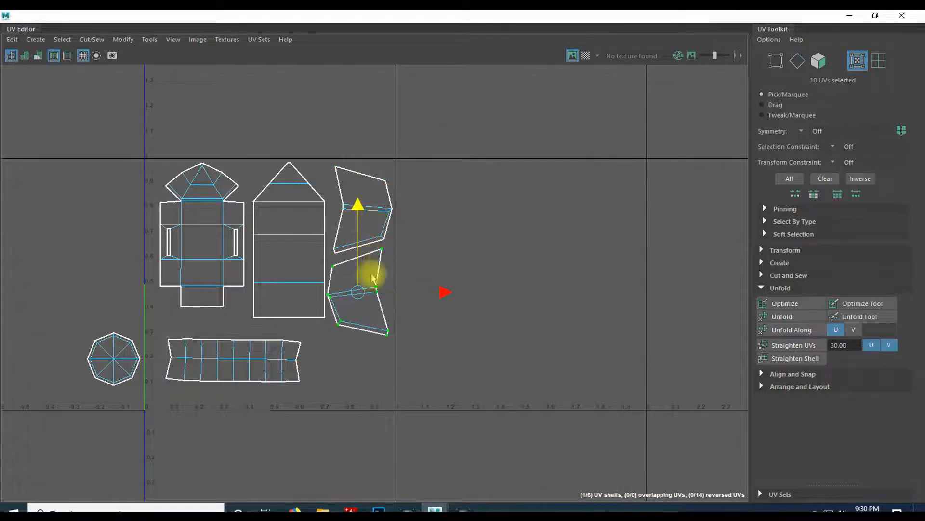
pyautogui.moveTo(357, 296); pyautogui.dragTo(364, 301)
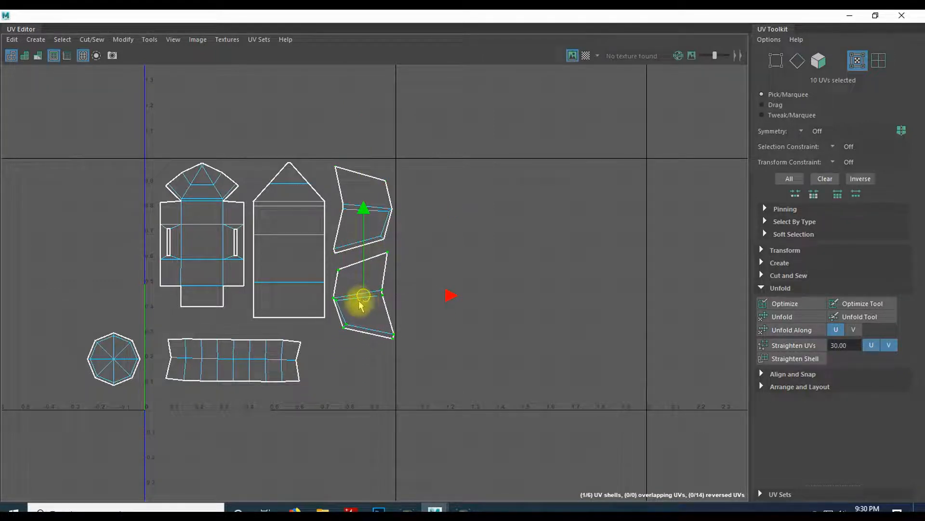
# - Place the octagonal thruster shell below the wings with the strip beside it, and lower both hull shells slightly
pyautogui.moveTo(125, 368); pyautogui.dragTo(233, 368)
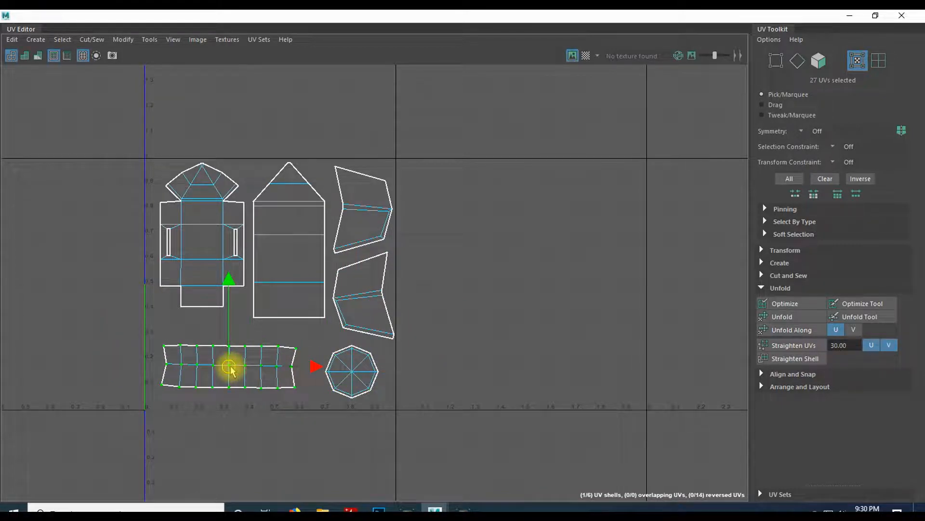
pyautogui.click(279, 280)
pyautogui.moveTo(295, 245); pyautogui.dragTo(294, 252)
pyautogui.click(213, 256)
pyautogui.moveTo(205, 237); pyautogui.dragTo(206, 250)
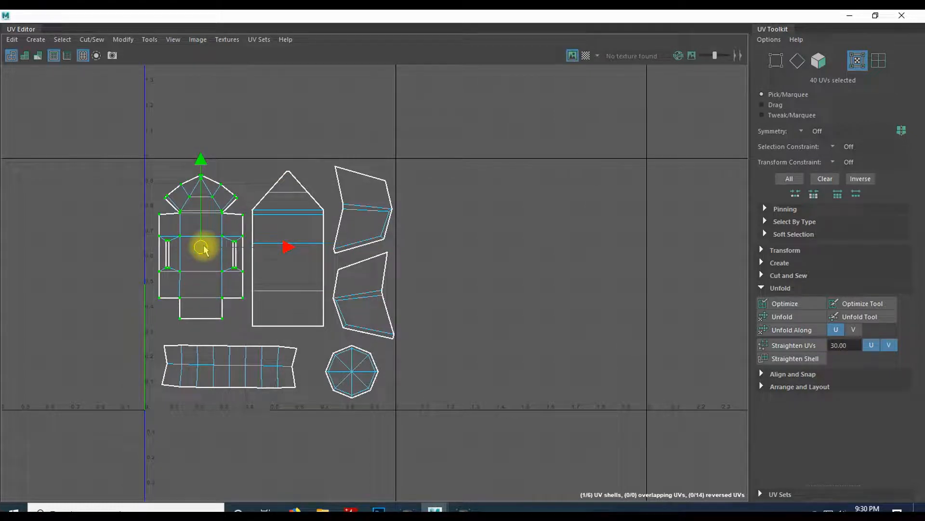
# - Select all the shells and shift them slightly left to centre them inside the UV tile, keeping them all selected
pyautogui.click(441, 165)
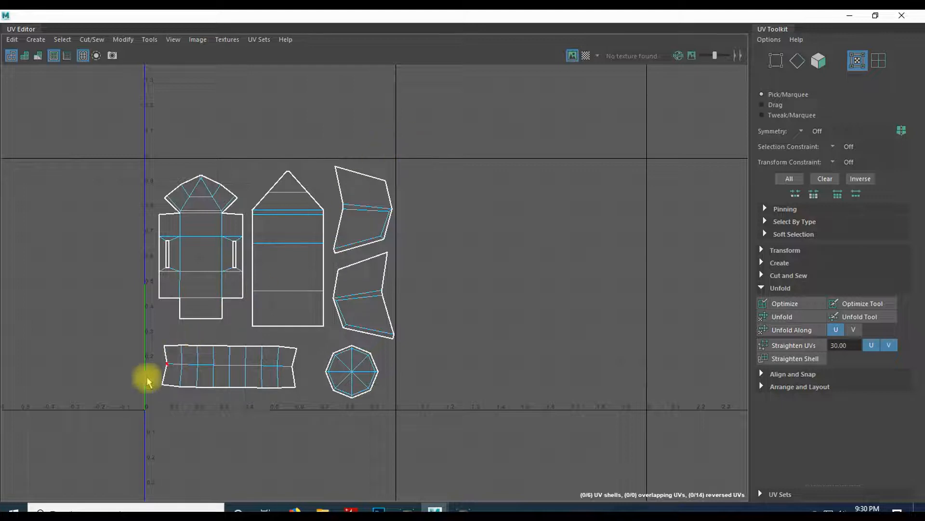
pyautogui.moveTo(130, 143); pyautogui.dragTo(413, 424)
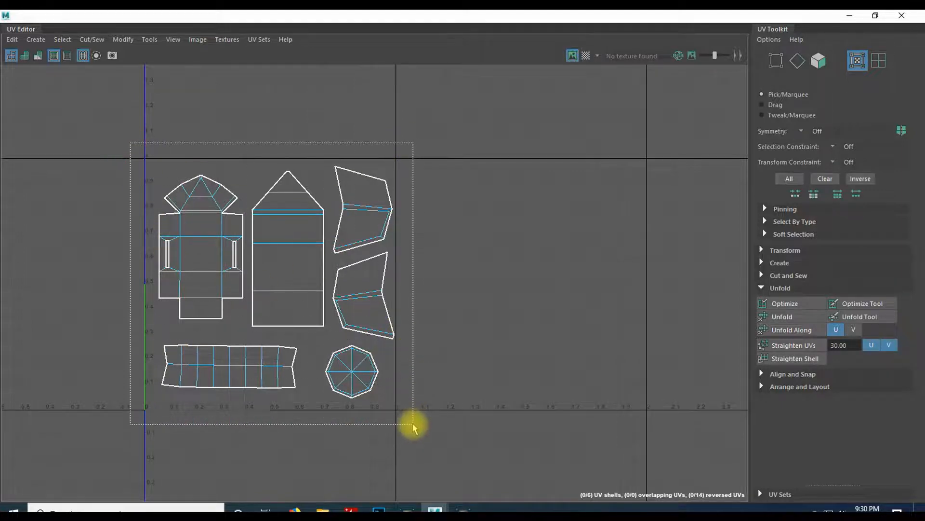
pyautogui.moveTo(361, 282)
pyautogui.mouseDown()
pyautogui.moveTo(396, 288)
pyautogui.moveTo(292, 288)
pyautogui.moveTo(362, 289)
pyautogui.mouseUp()
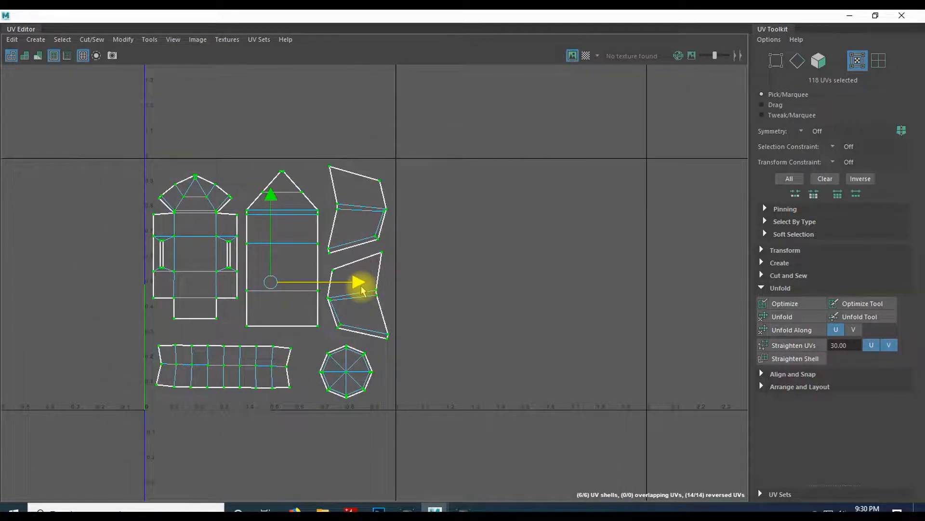
pyautogui.click(428, 330)
pyautogui.moveTo(74, 93); pyautogui.dragTo(428, 429)
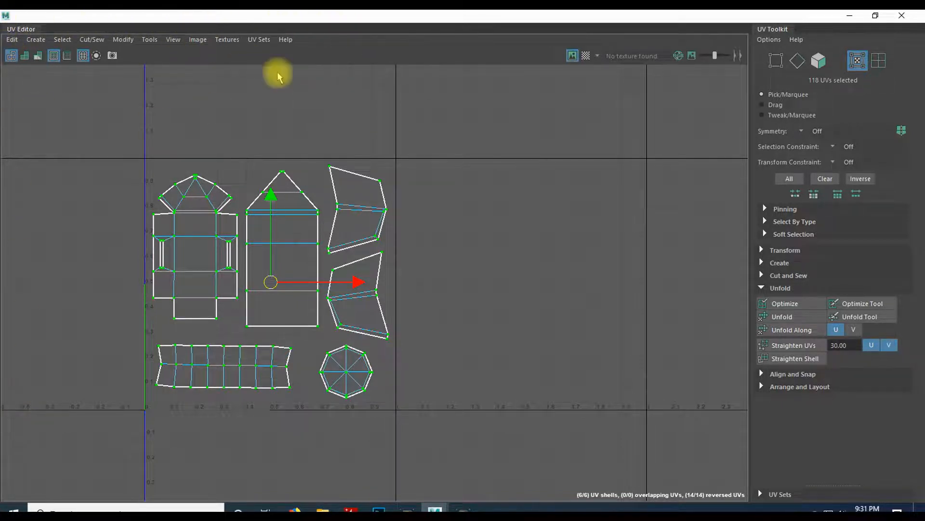
# - Set up a UV snapshot with the file name ShipUVs in the Game Design\Tutorials folder
pyautogui.click(202, 39)
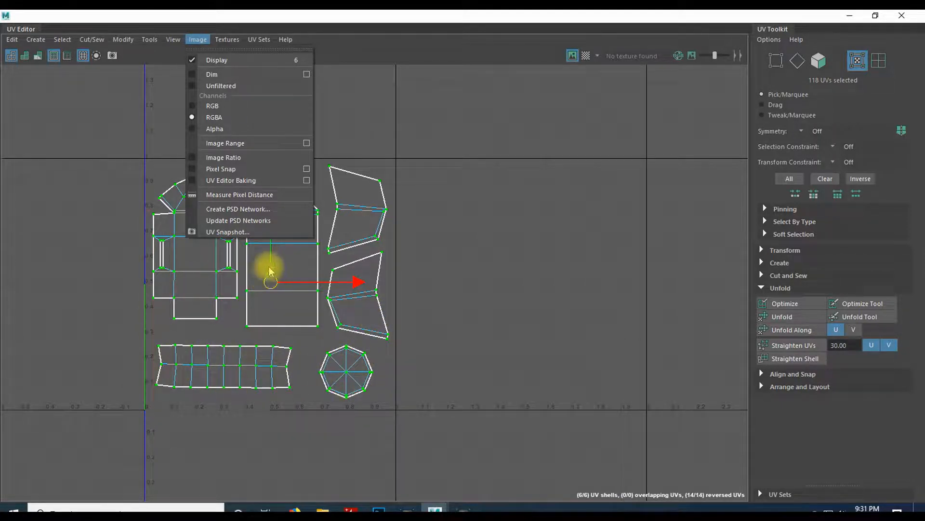
pyautogui.click(232, 232)
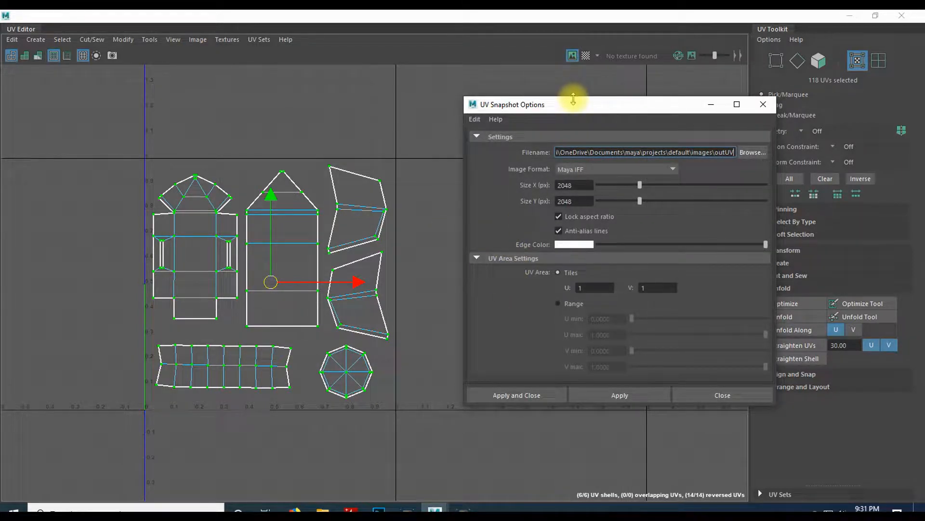
pyautogui.moveTo(577, 107); pyautogui.dragTo(470, 90)
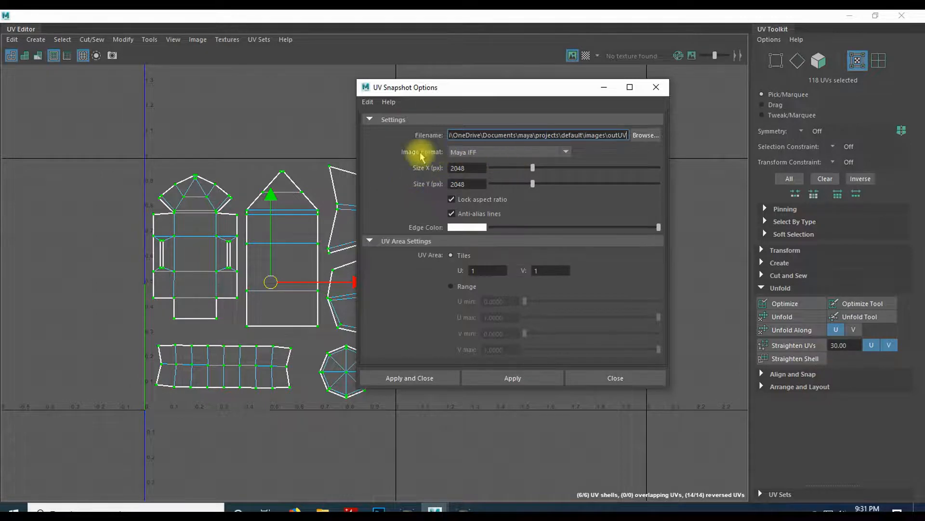
pyautogui.click(646, 136)
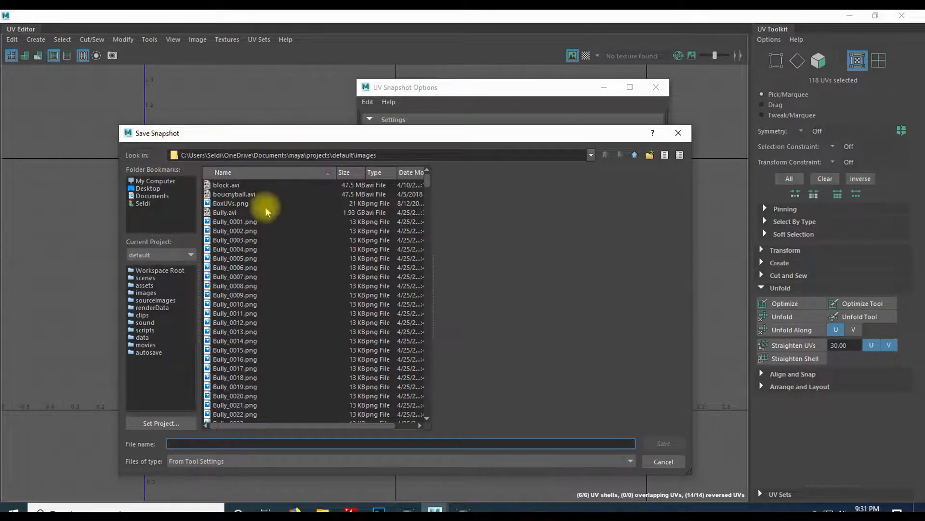
pyautogui.click(153, 196)
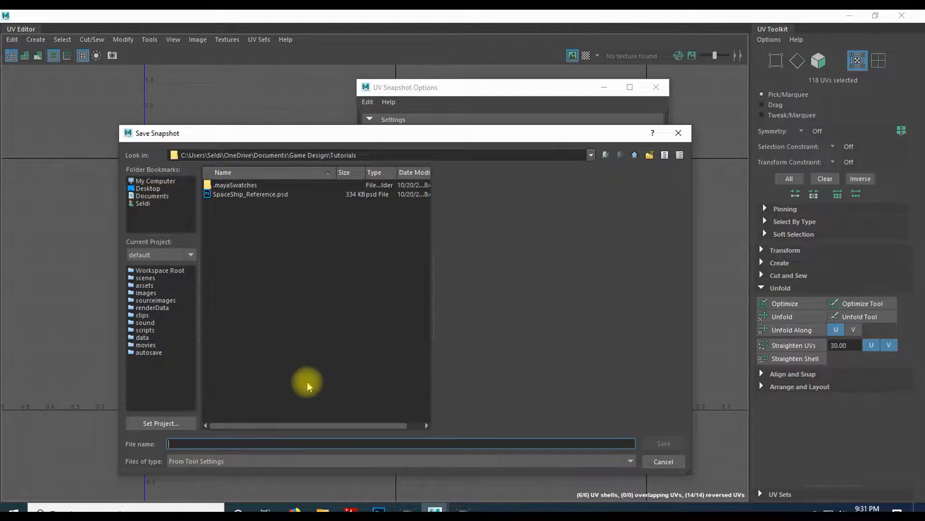
pyautogui.write('ShipUVs')
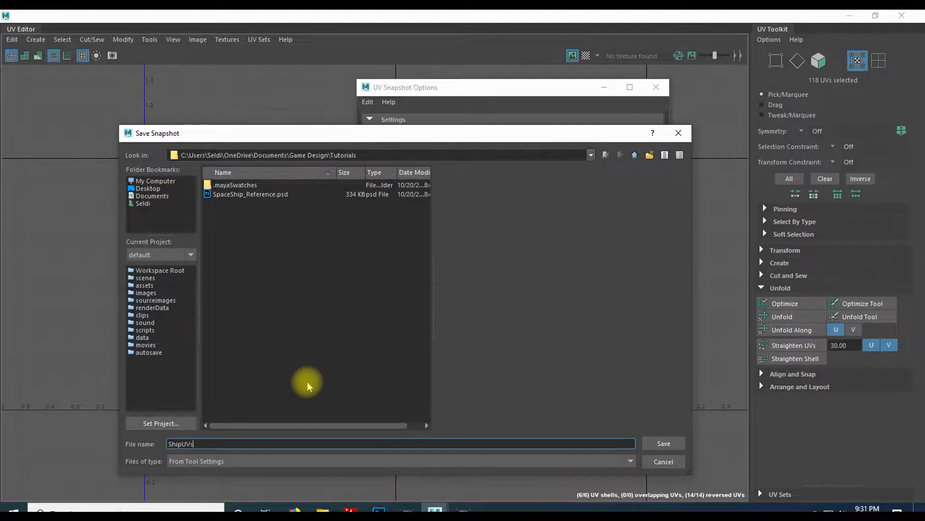
pyautogui.click(657, 446)
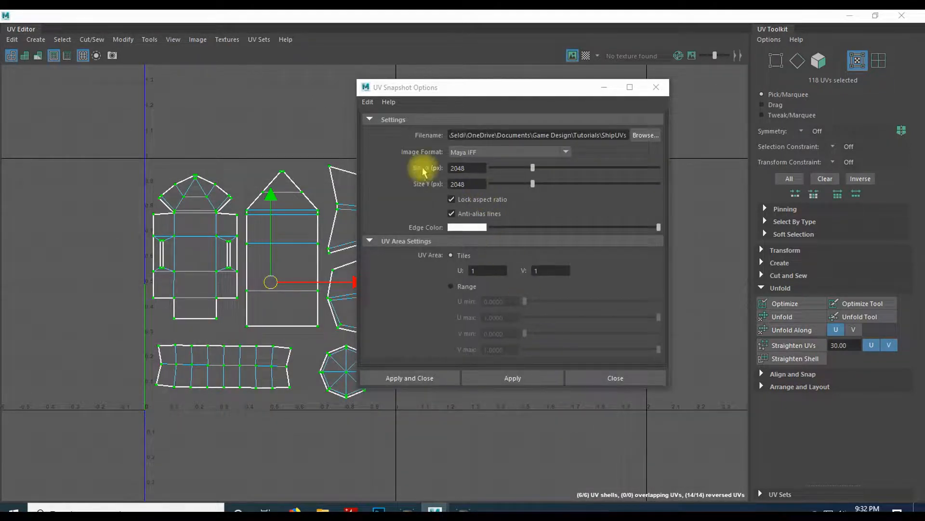
# - Set the snapshot's image format to PNG and its edge color to magenta, and export it
pyautogui.click(520, 151)
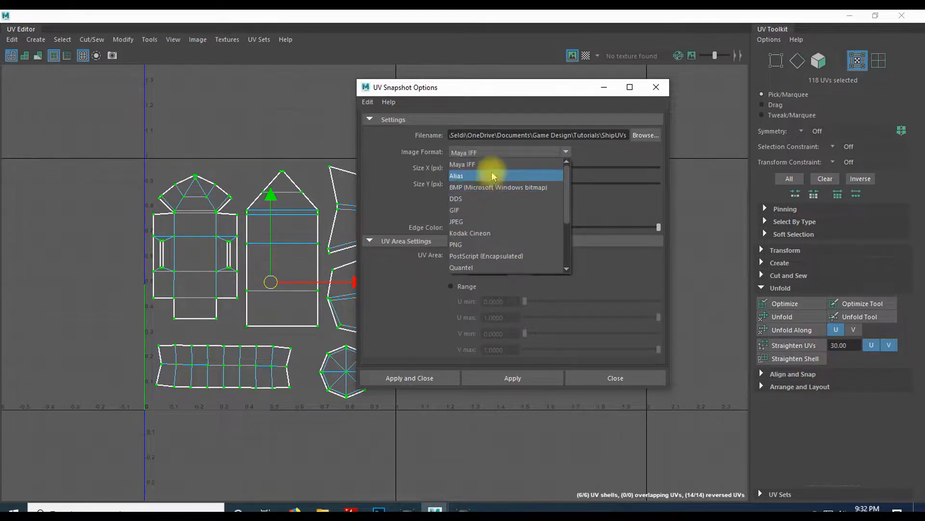
pyautogui.scroll(-3, 512, 188)
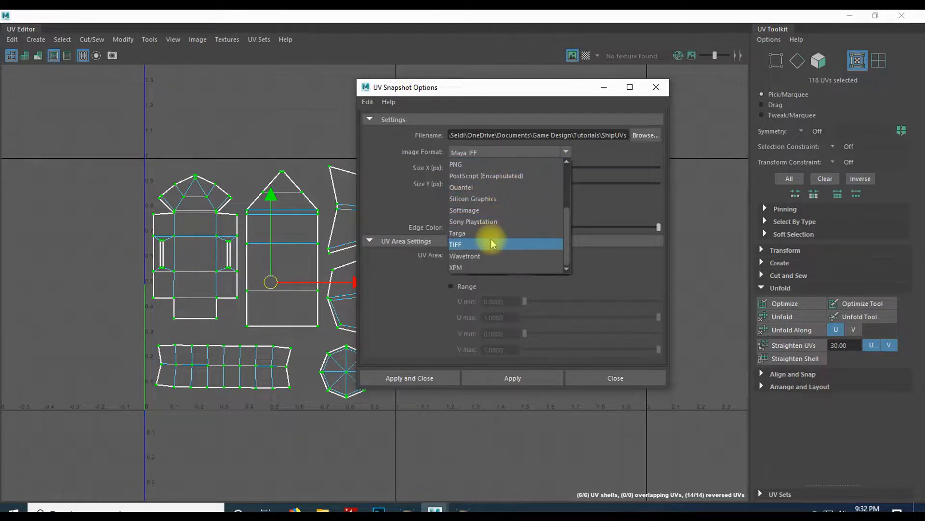
pyautogui.scroll(3, 522, 236)
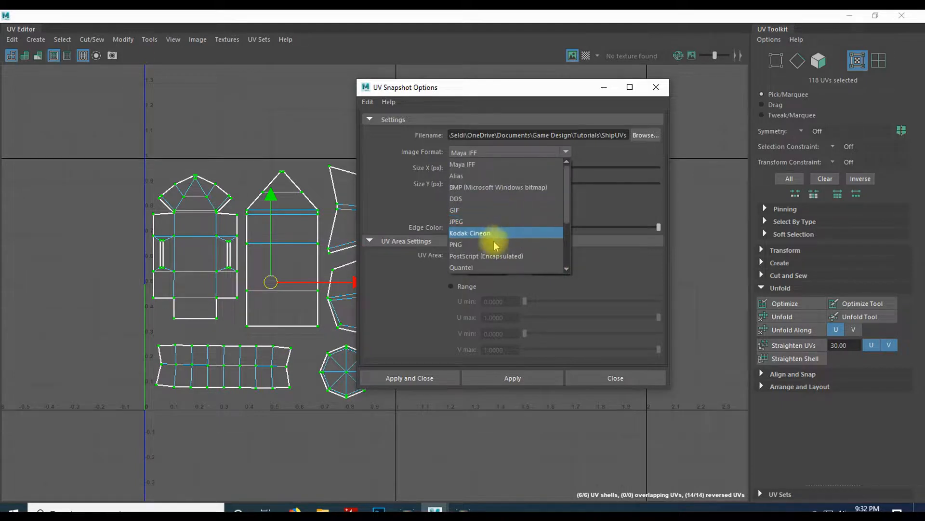
pyautogui.click(494, 247)
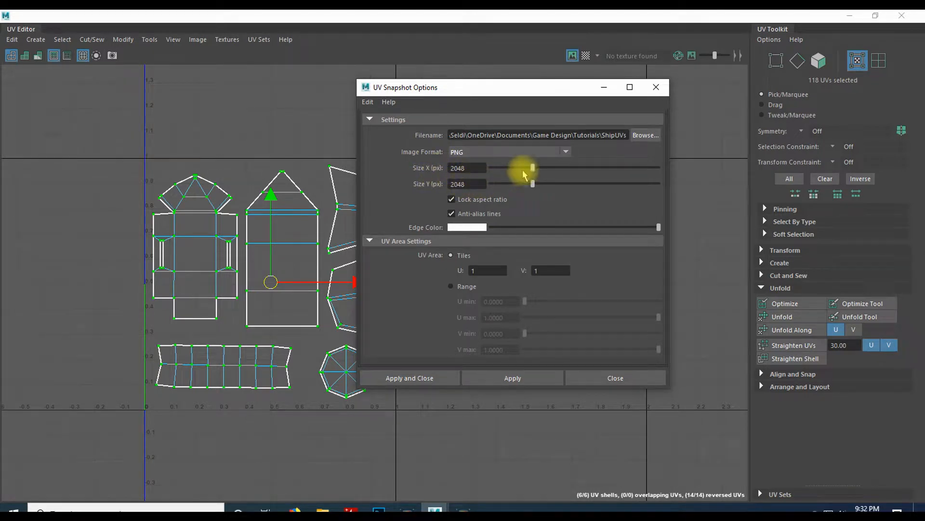
pyautogui.click(477, 227)
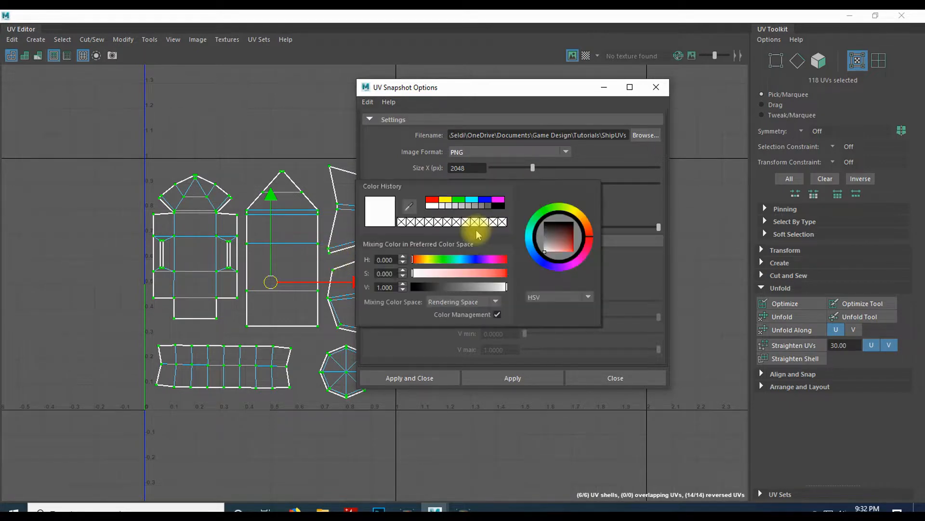
pyautogui.click(504, 198)
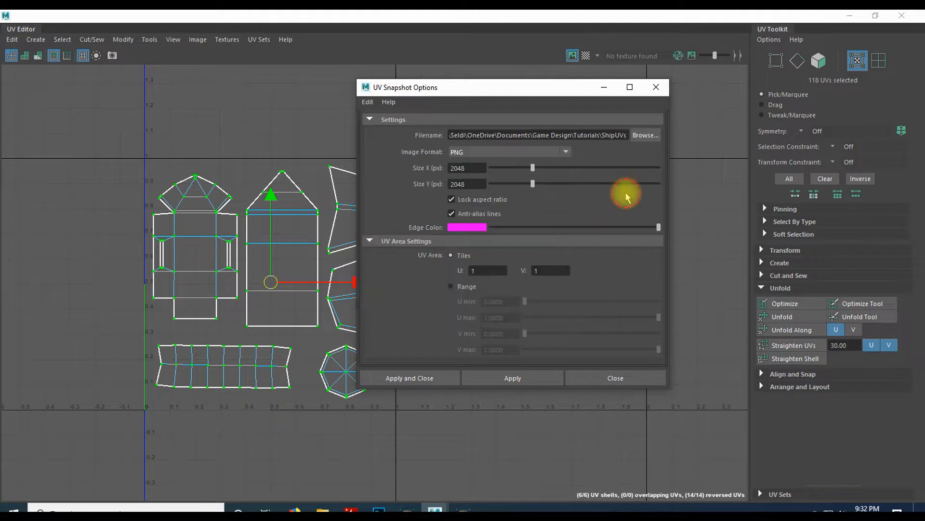
pyautogui.click(410, 379)
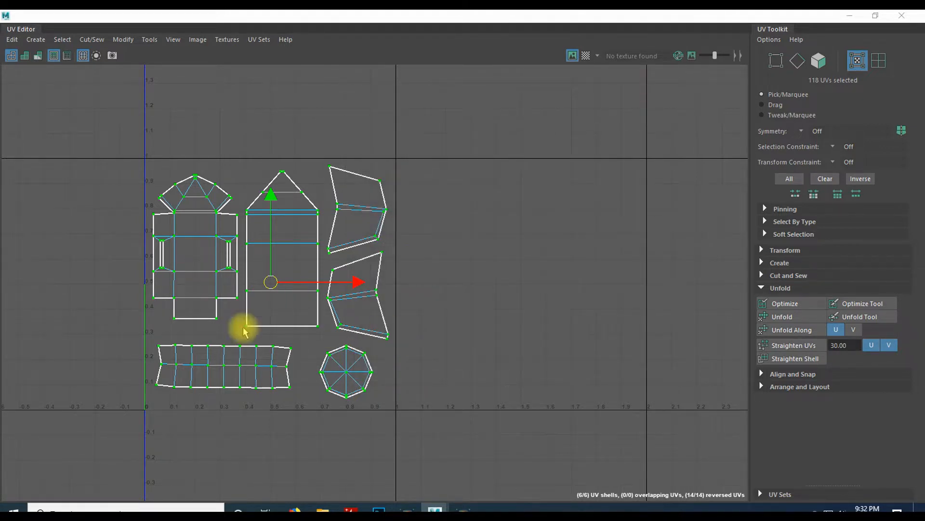
# - Close the UV Editor and bring up the scene's file commands
pyautogui.click(901, 16)
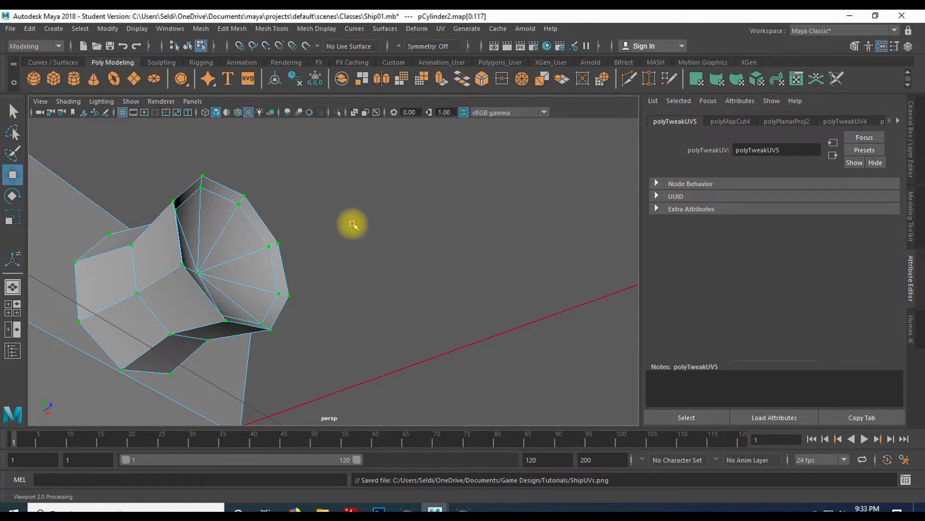
pyautogui.click(8, 30)
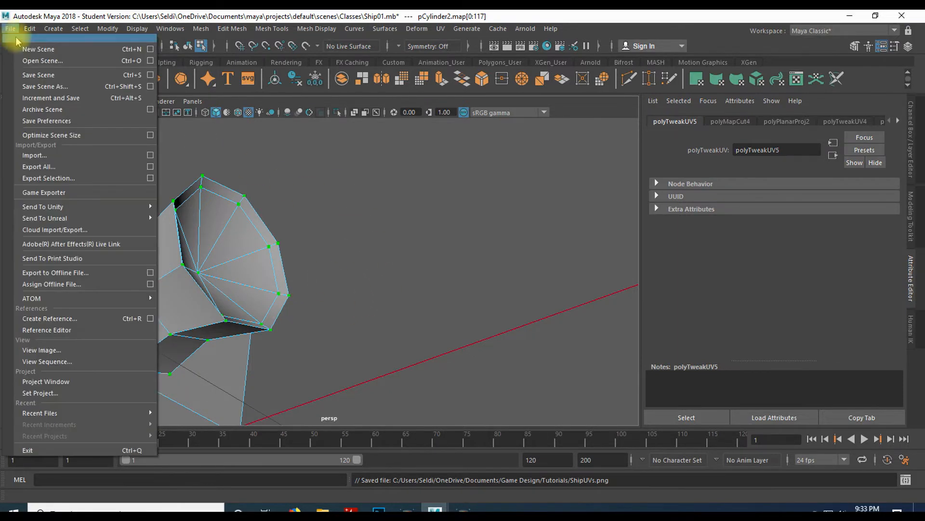